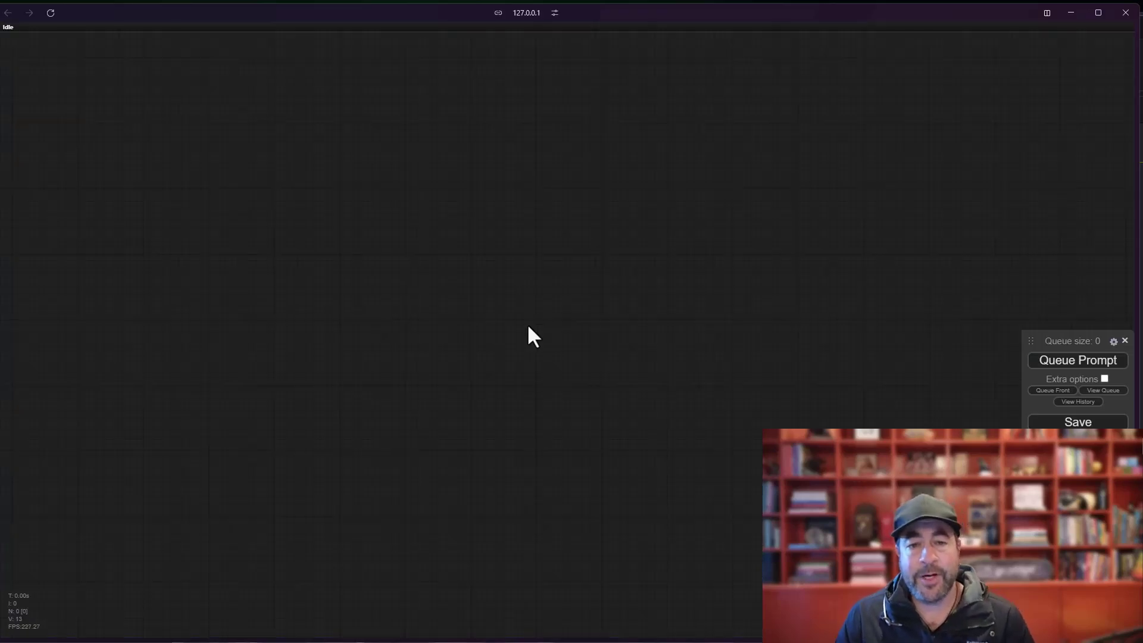
# Step: Add a Griptape Load: Audio node to the graph and widen it
pyautogui.rightClick(175, 169)
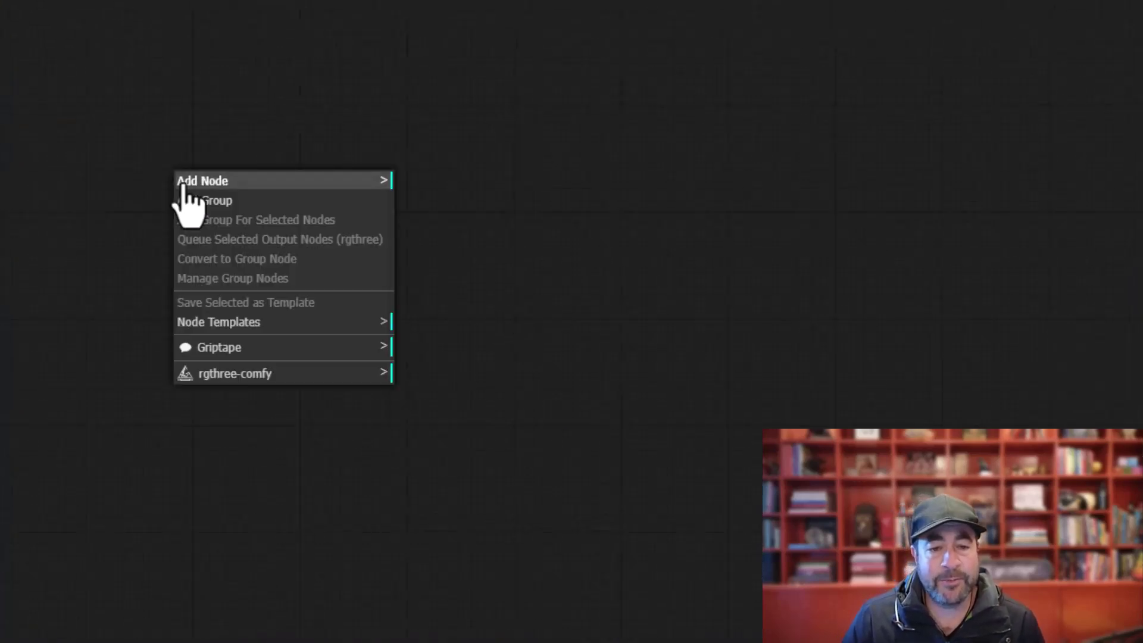
pyautogui.moveTo(421, 396)
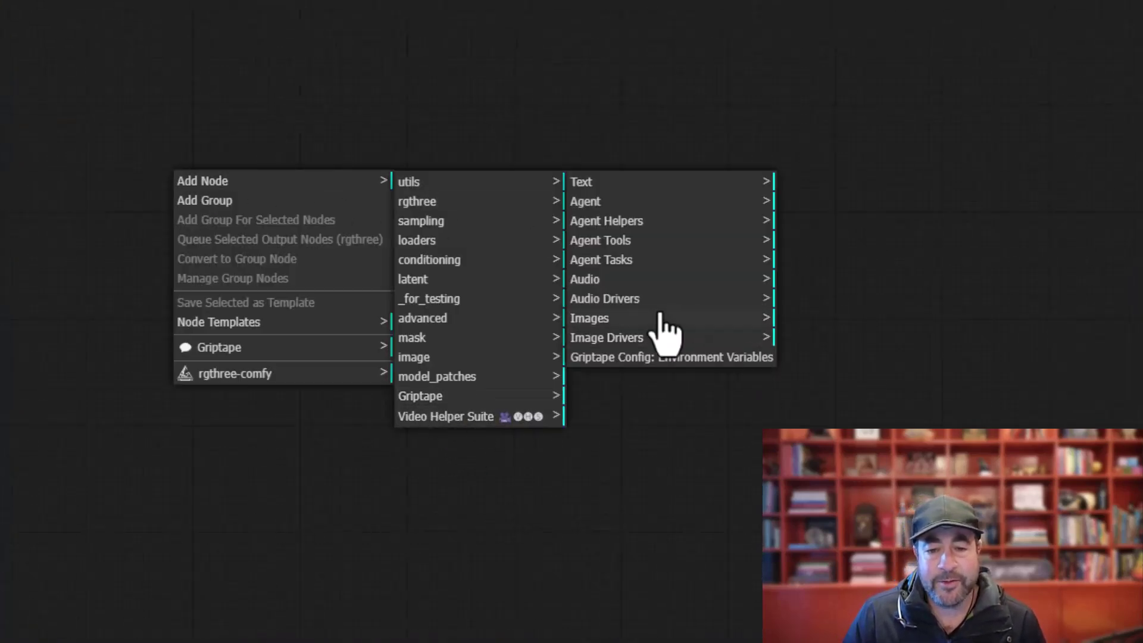
pyautogui.moveTo(585, 279)
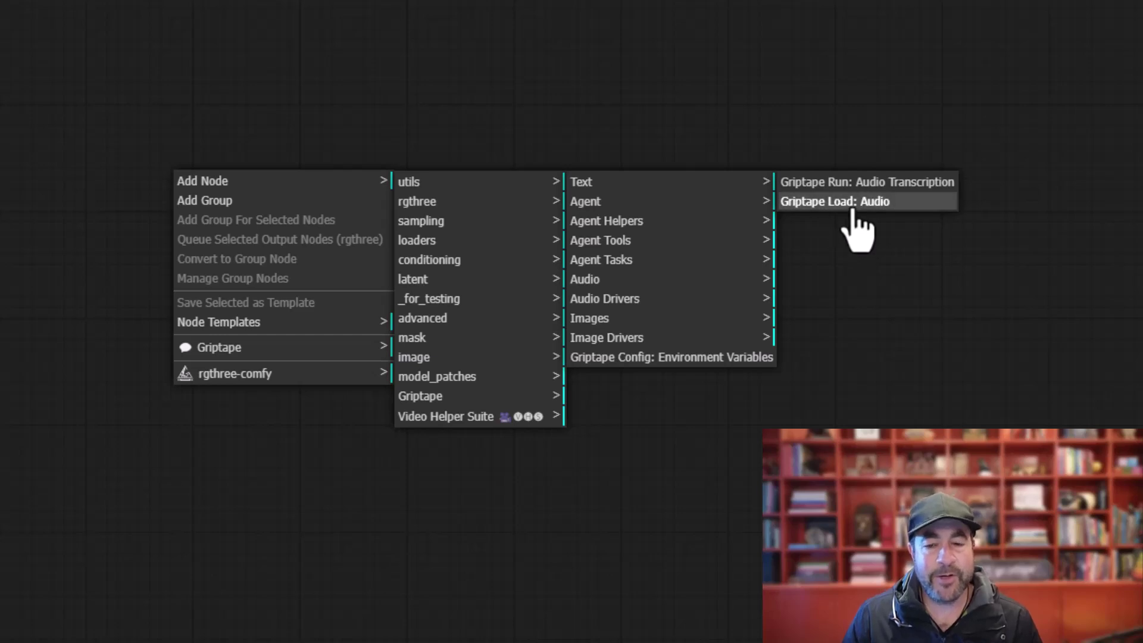
pyautogui.click(835, 201)
pyautogui.moveTo(204, 168); pyautogui.dragTo(268, 219)
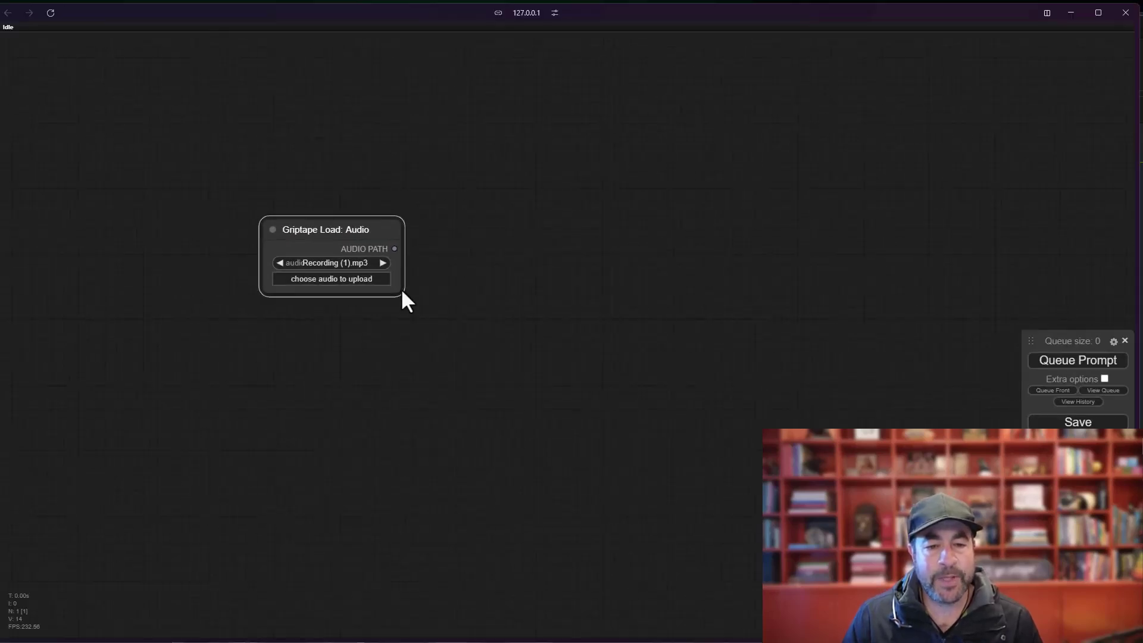
pyautogui.moveTo(406, 295)
pyautogui.mouseDown()
pyautogui.moveTo(536, 358)
pyautogui.moveTo(500, 317)
pyautogui.mouseUp()
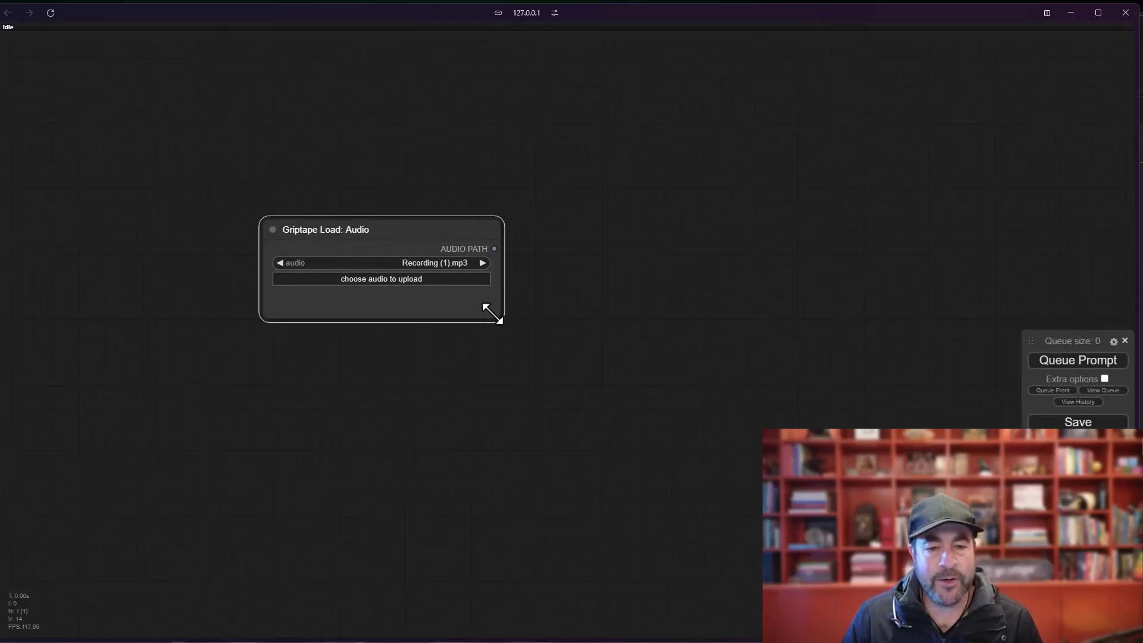
# Step: Upload nz_intro.mp3 into the audio loader and shift the node left
pyautogui.click(388, 278)
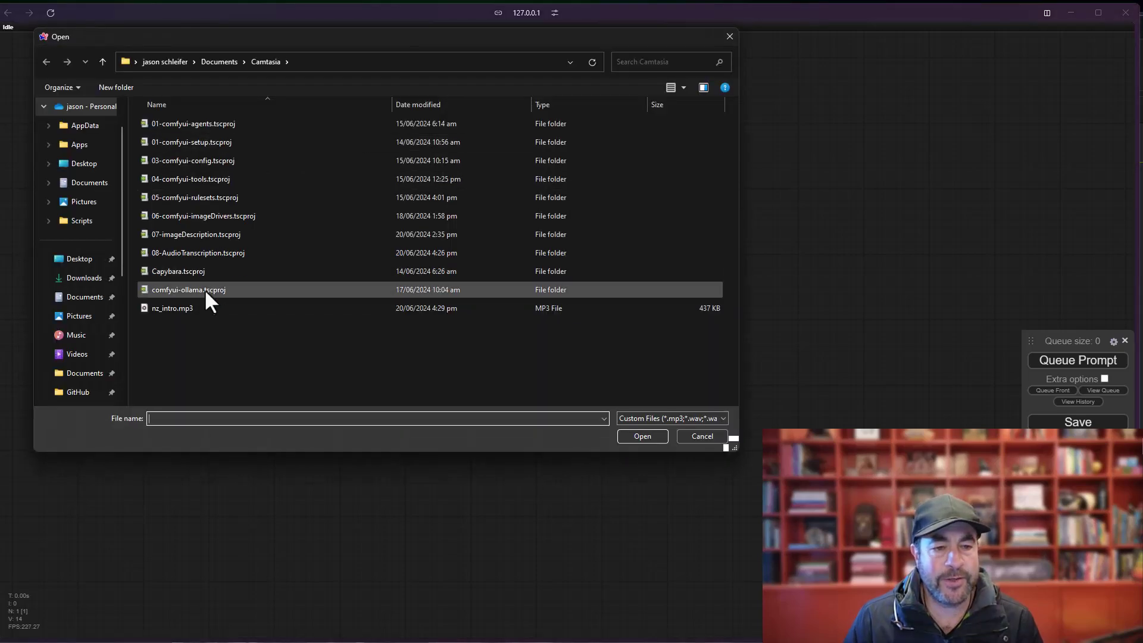
pyautogui.click(174, 308)
pyautogui.click(642, 435)
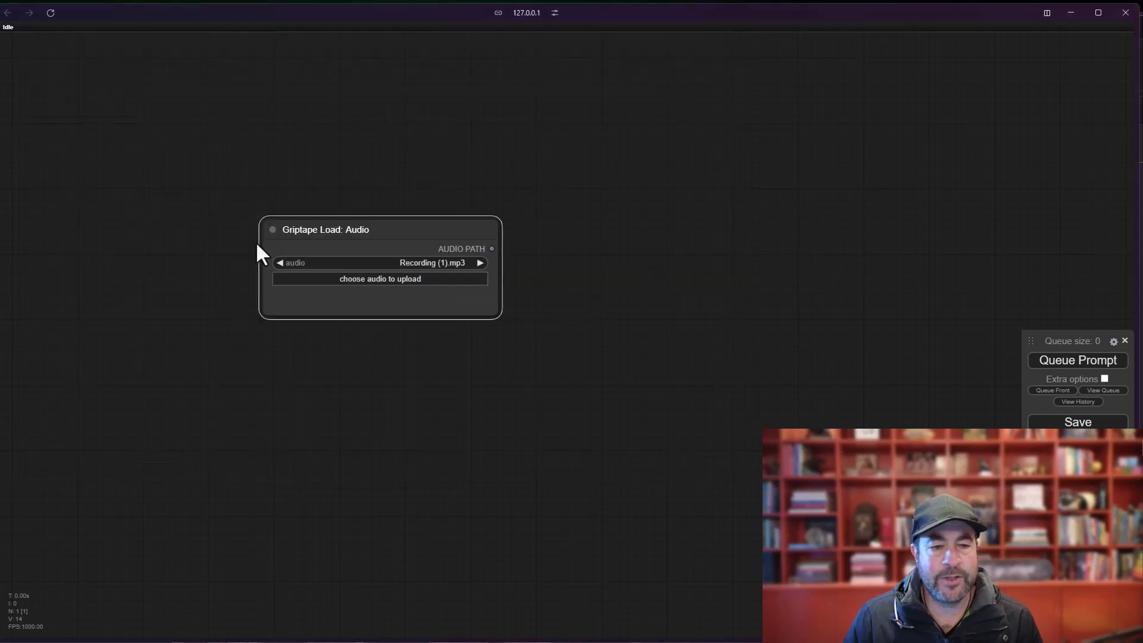
pyautogui.moveTo(388, 229); pyautogui.dragTo(321, 246)
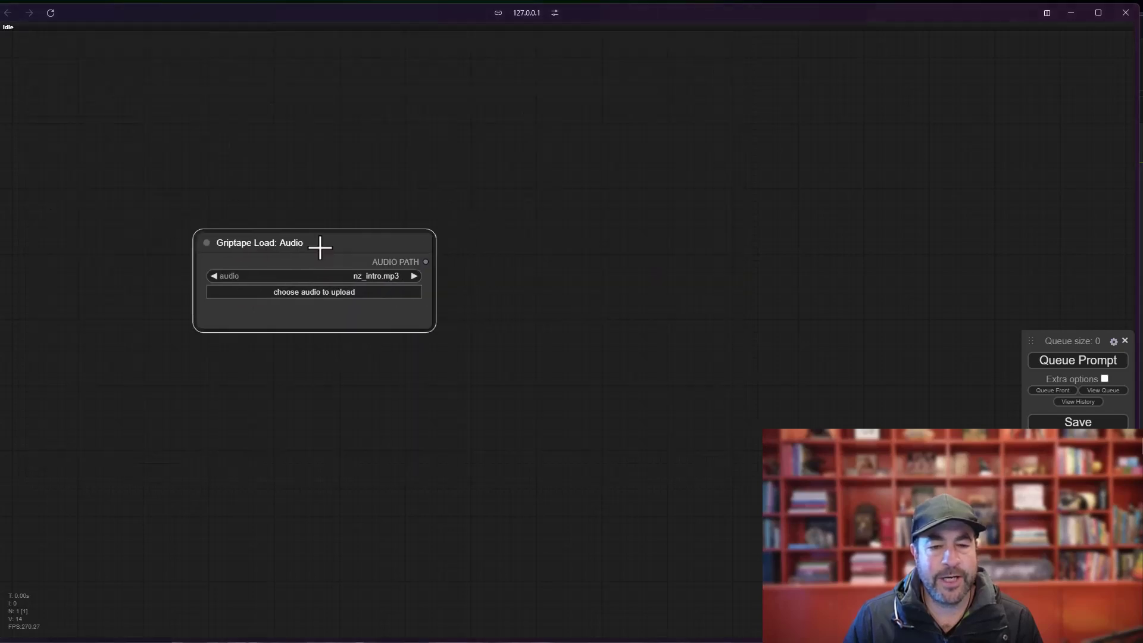
# Step: Add a Griptape Run: Audio Transcription node next to the loader and resize it
pyautogui.rightClick(486, 267)
pyautogui.moveTo(632, 398)
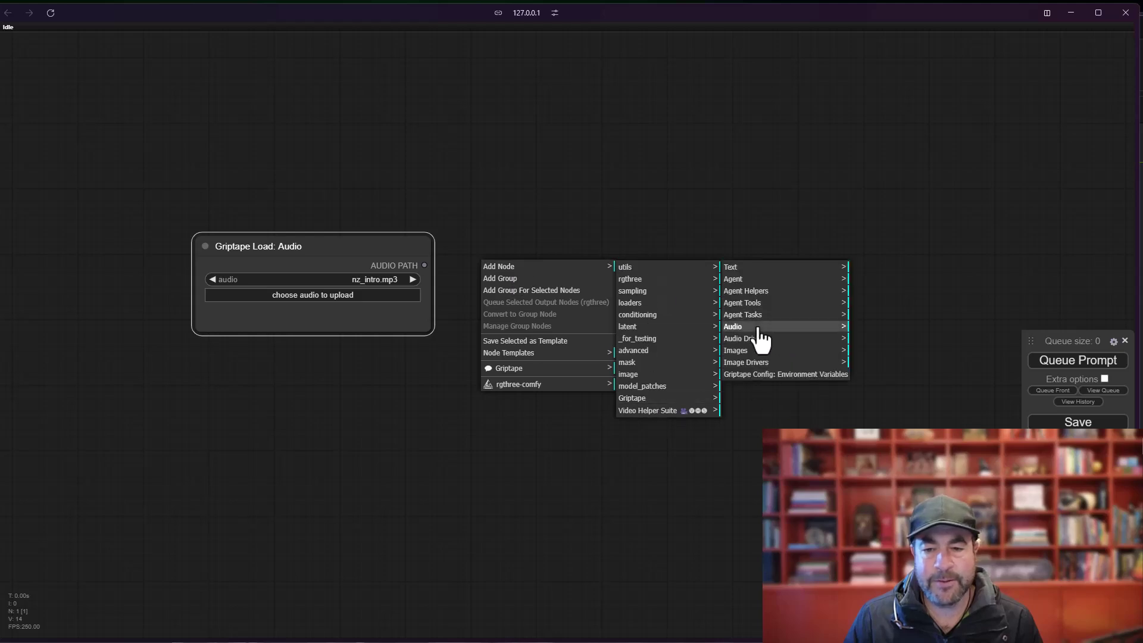
pyautogui.moveTo(733, 327)
pyautogui.click(895, 268)
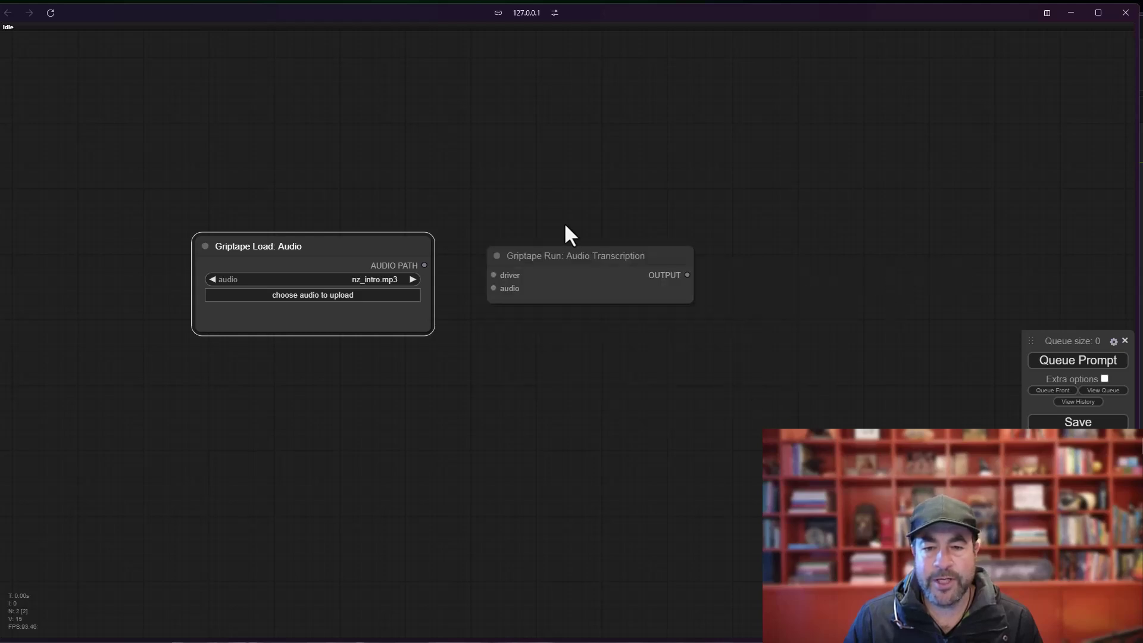
pyautogui.moveTo(563, 243); pyautogui.dragTo(527, 232)
pyautogui.scroll(2, 529, 309)
pyautogui.moveTo(528, 309); pyautogui.dragTo(560, 311)
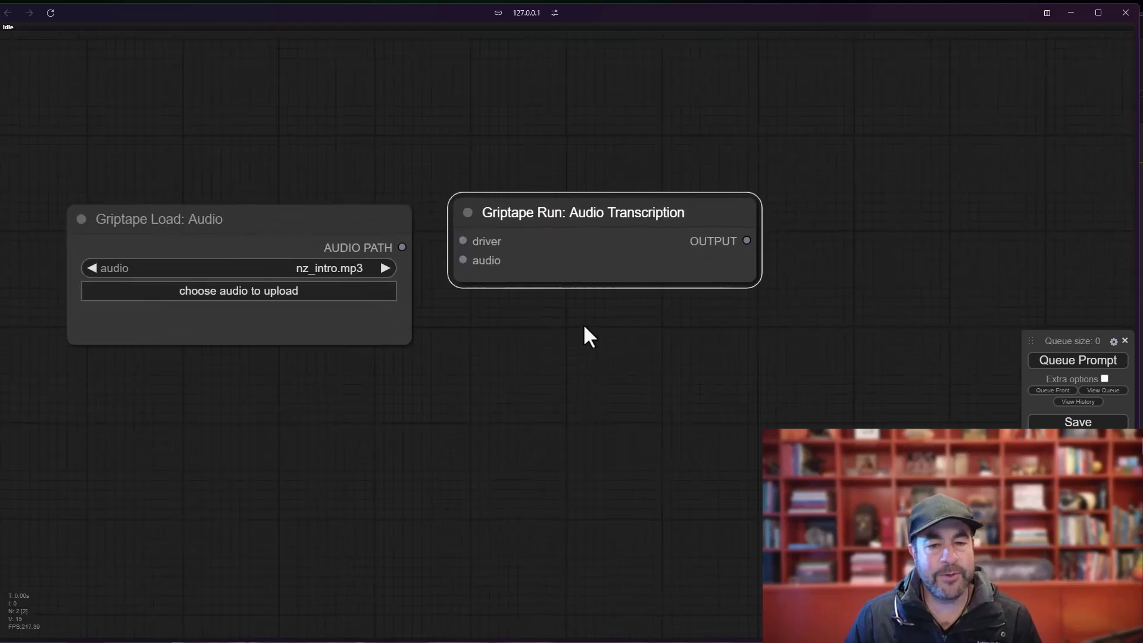
pyautogui.moveTo(757, 279); pyautogui.dragTo(722, 301)
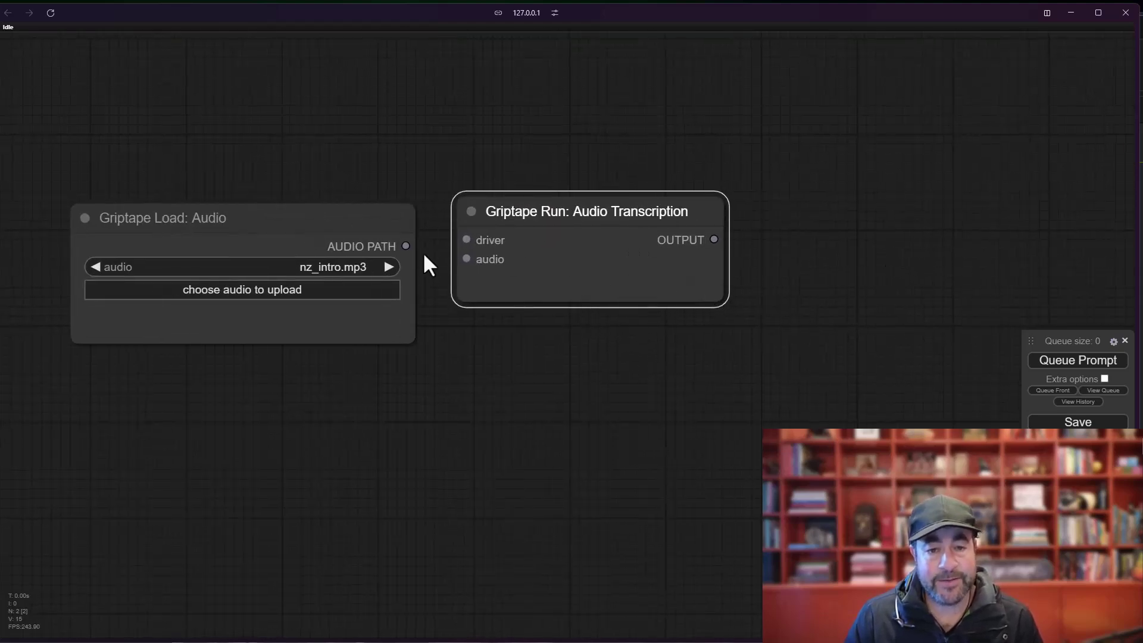
pyautogui.moveTo(557, 205); pyautogui.dragTo(557, 178)
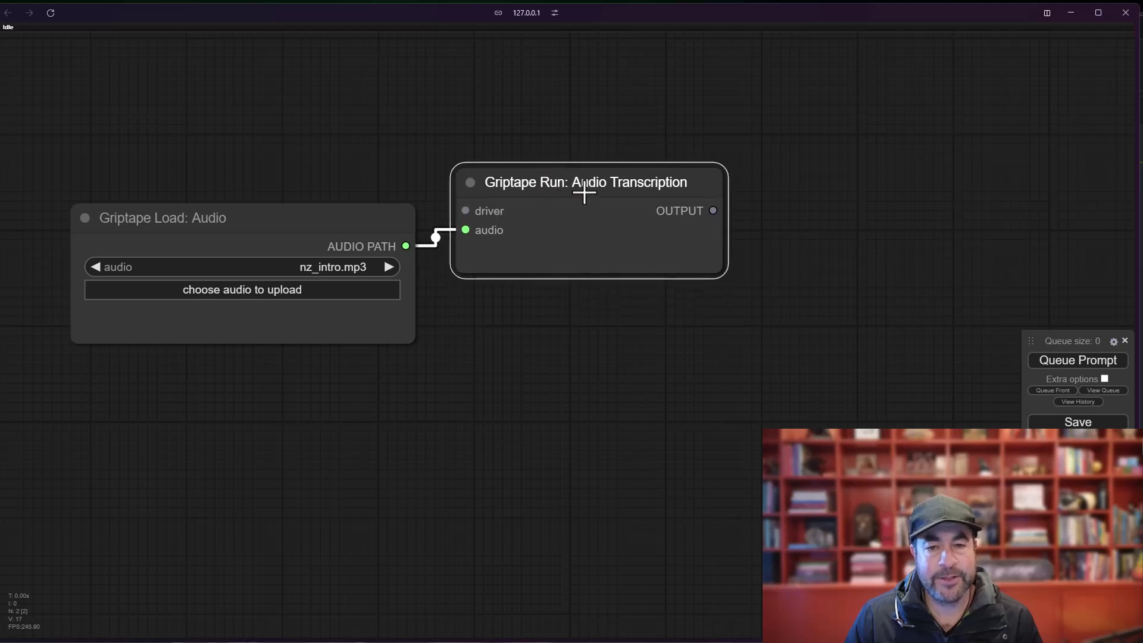
# Step: Add a tall Griptape Display: Text node fed by the transcription output
pyautogui.doubleClick(803, 304)
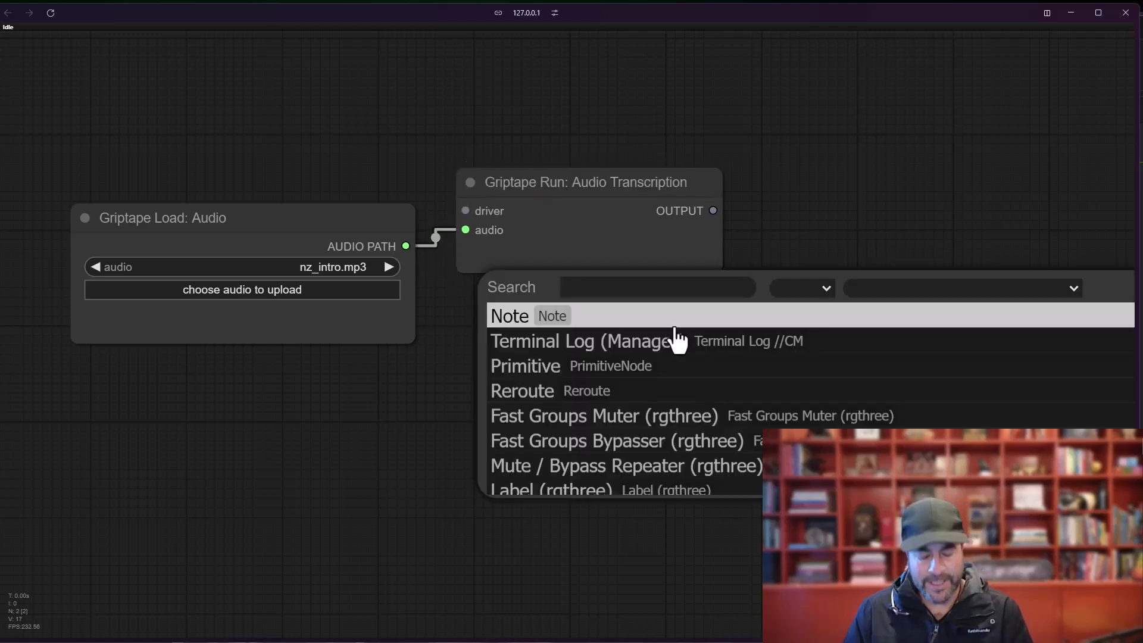
pyautogui.write('display')
pyautogui.press('Return')
pyautogui.moveTo(857, 227); pyautogui.dragTo(834, 219)
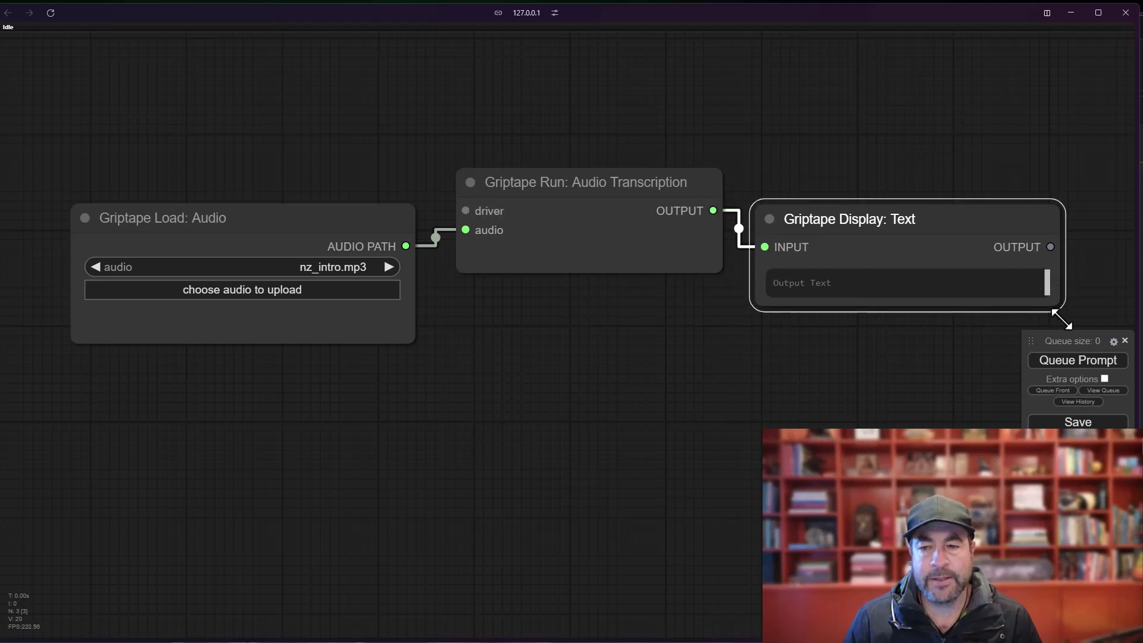
pyautogui.moveTo(1060, 291); pyautogui.dragTo(1066, 439)
pyautogui.scroll(-1, 571, 366)
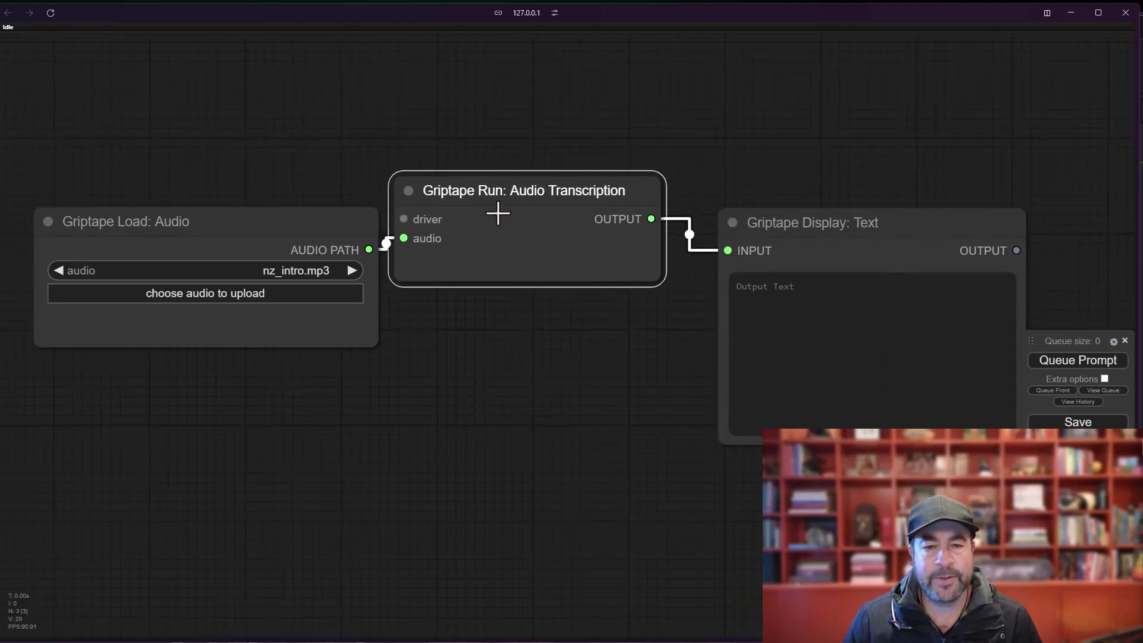
pyautogui.moveTo(523, 182); pyautogui.dragTo(518, 203)
pyautogui.moveTo(828, 253); pyautogui.dragTo(860, 251)
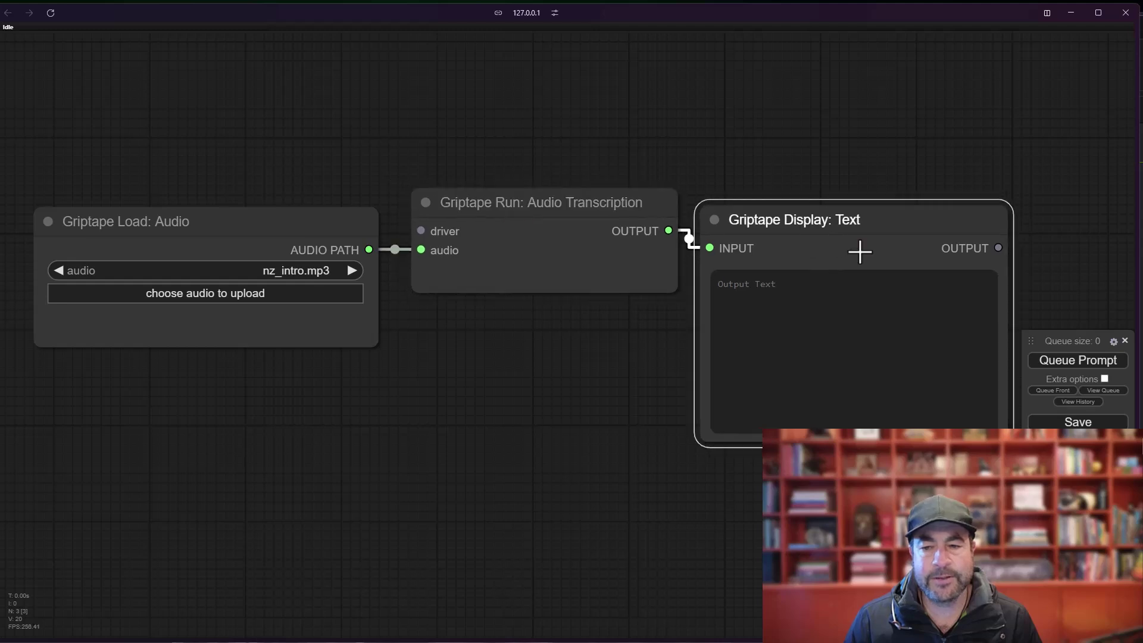
# Step: Queue the workflow to get the transcript 'Hey everybody, I'm out walking the dogs.'
pyautogui.click(1077, 360)
pyautogui.moveTo(401, 433); pyautogui.dragTo(368, 410)
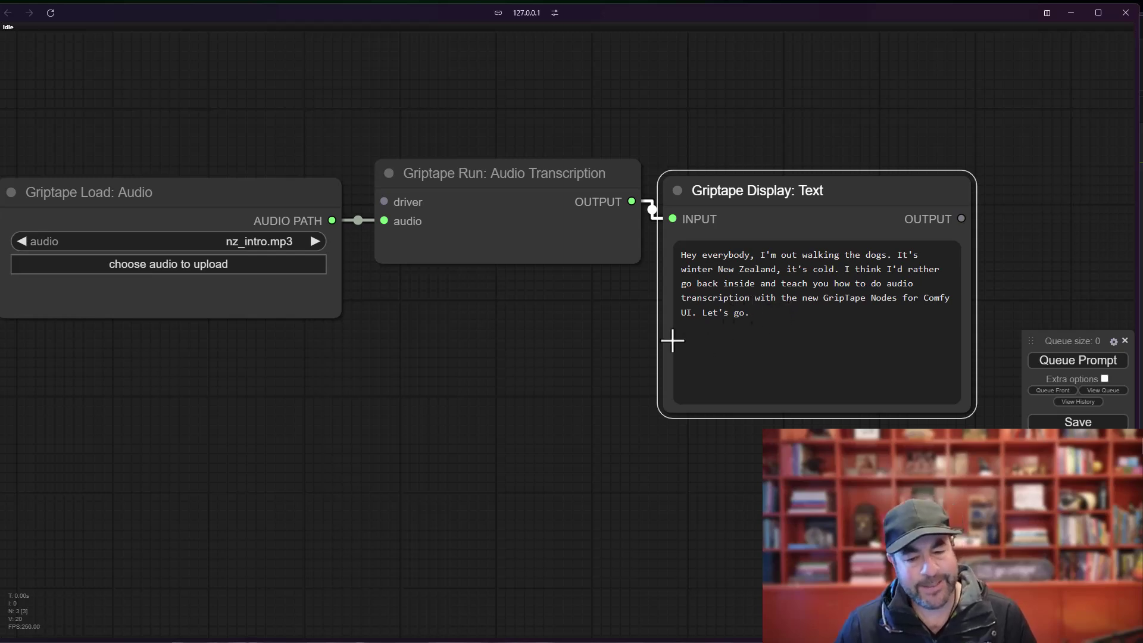
pyautogui.scroll(-2, 672, 341)
pyautogui.moveTo(509, 332); pyautogui.dragTo(521, 341)
# Step: Reposition the transcription and audio loader nodes on the canvas
pyautogui.click(493, 241)
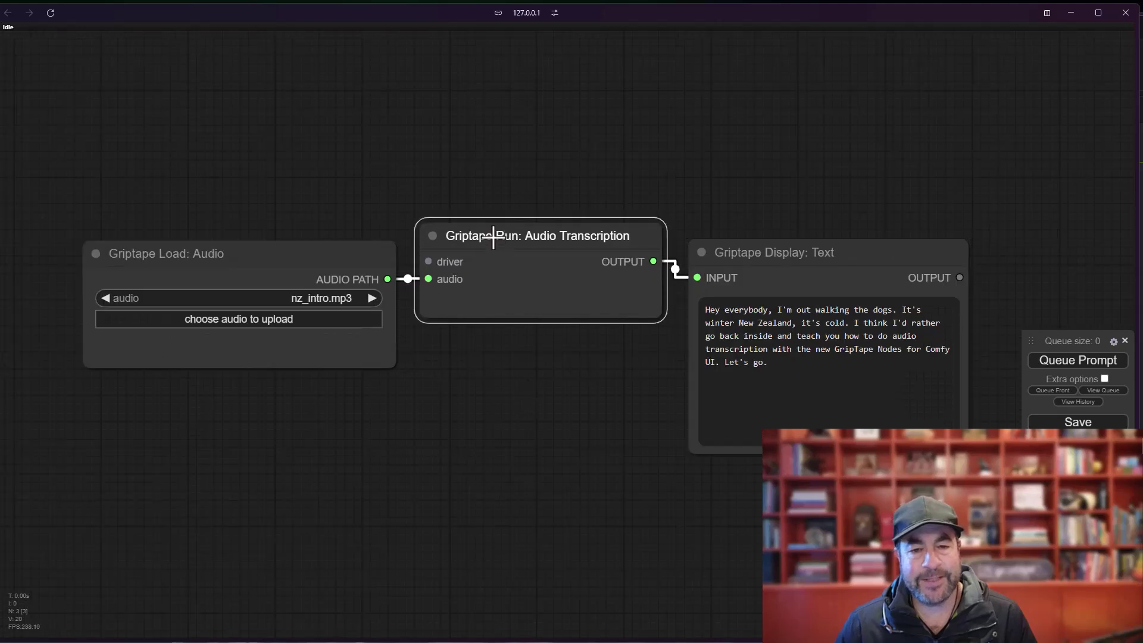
pyautogui.moveTo(493, 242); pyautogui.dragTo(503, 230)
pyautogui.moveTo(352, 254); pyautogui.dragTo(325, 264)
pyautogui.moveTo(584, 218); pyautogui.dragTo(500, 219)
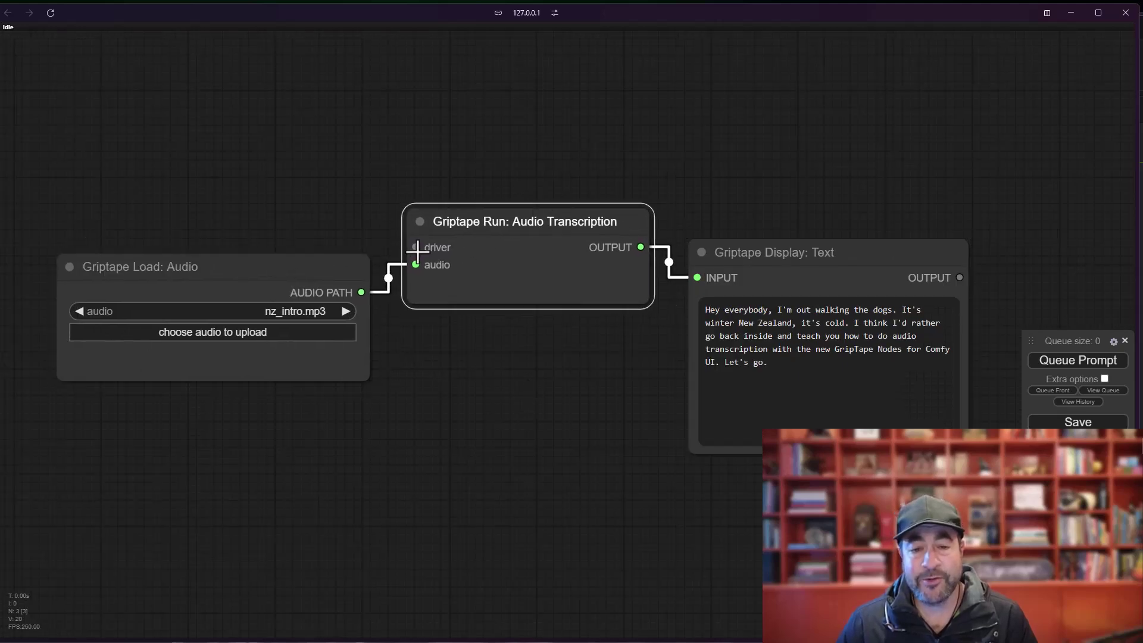
pyautogui.rightClick(305, 167)
pyautogui.moveTo(319, 169)
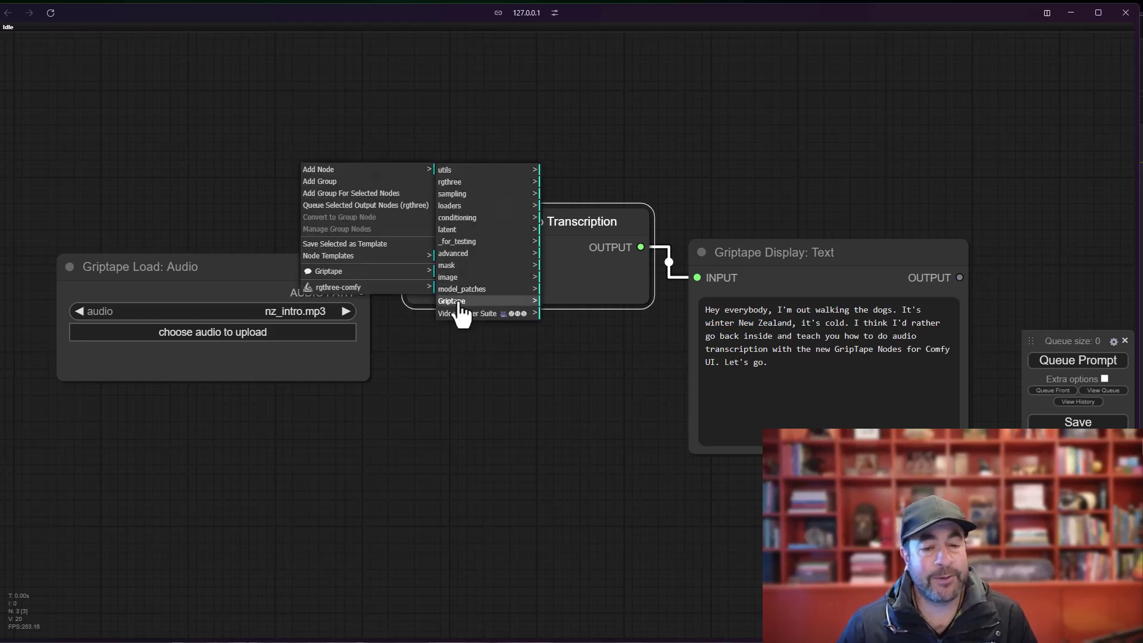
pyautogui.moveTo(605, 276)
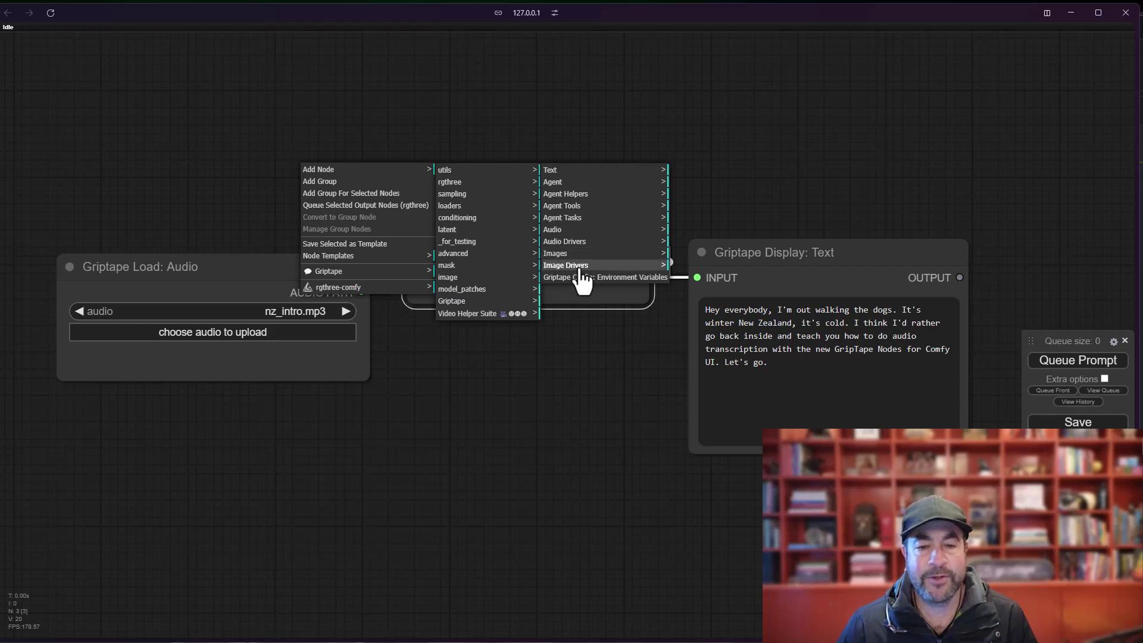
pyautogui.moveTo(565, 241)
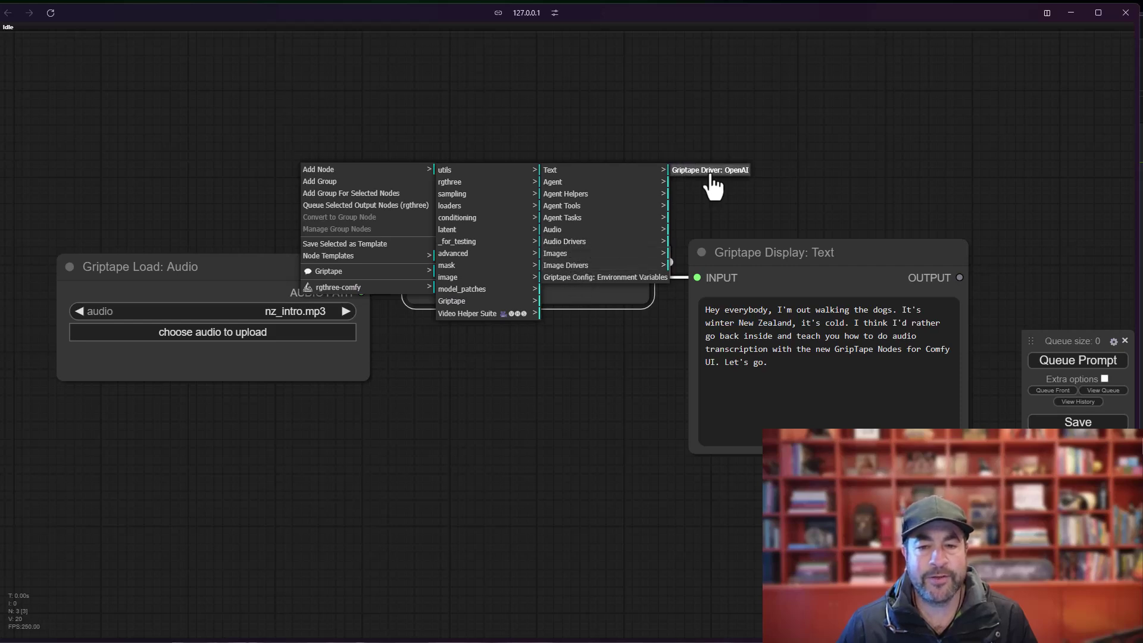
pyautogui.click(712, 178)
pyautogui.moveTo(433, 171)
pyautogui.mouseDown()
pyautogui.moveTo(356, 173)
pyautogui.moveTo(416, 246)
pyautogui.mouseUp()
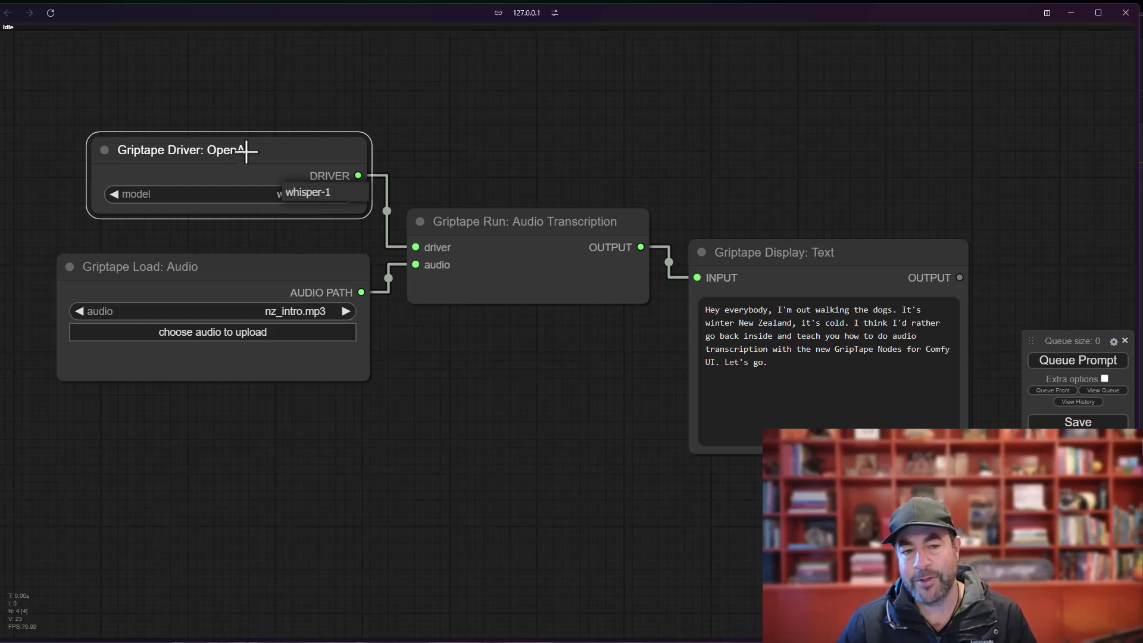
pyautogui.moveTo(319, 147); pyautogui.dragTo(306, 155)
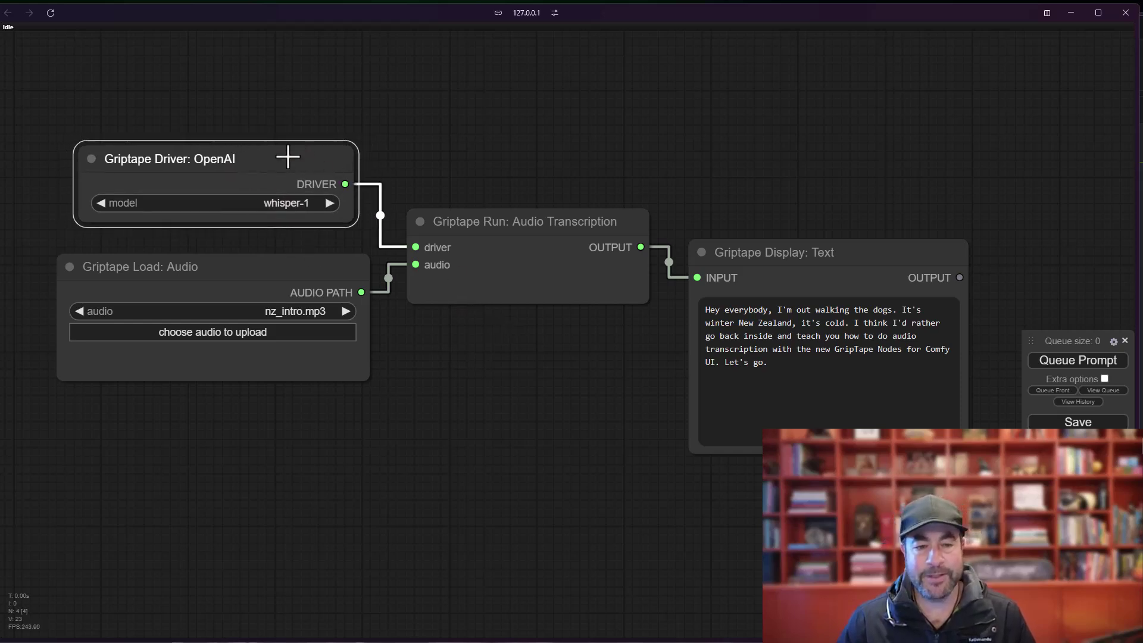
pyautogui.press('Delete')
pyautogui.moveTo(481, 348); pyautogui.dragTo(553, 277)
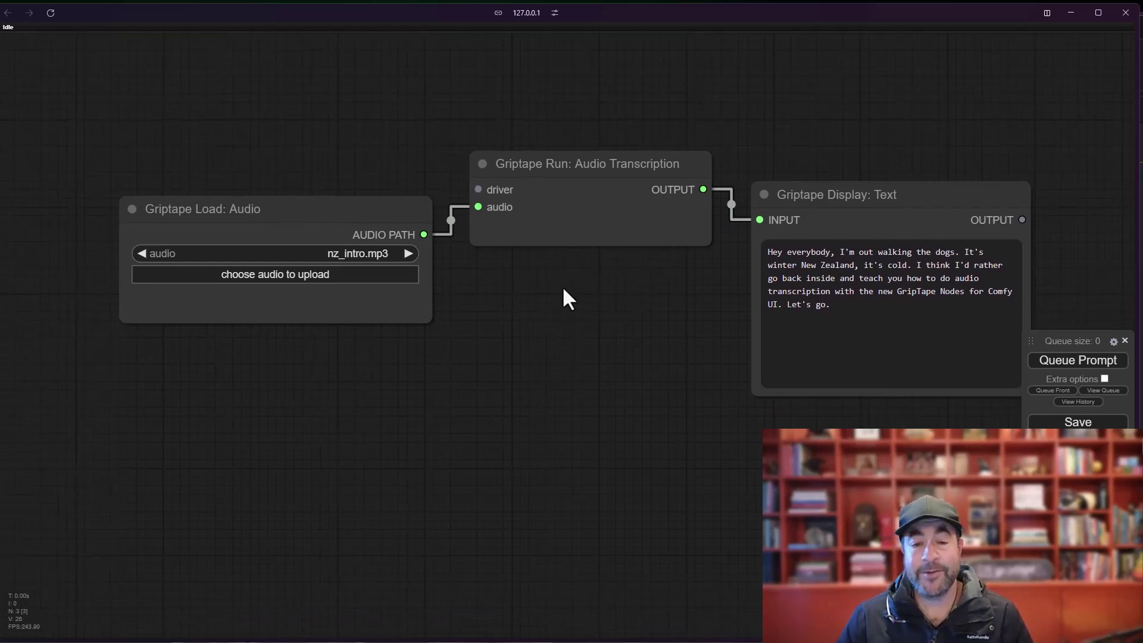
pyautogui.scroll(-2, 561, 286)
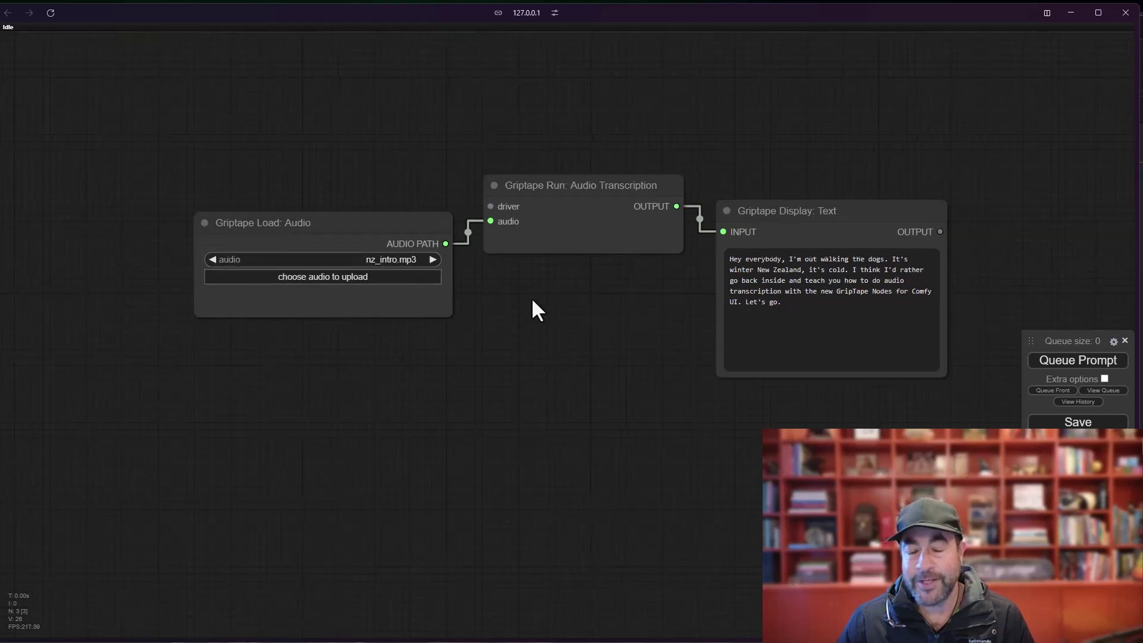
# Step: Add a Griptape Tool: Audio Transcription node below the audio loader
pyautogui.moveTo(531, 298); pyautogui.dragTo(399, 330)
pyautogui.rightClick(393, 341)
pyautogui.moveTo(288, 420)
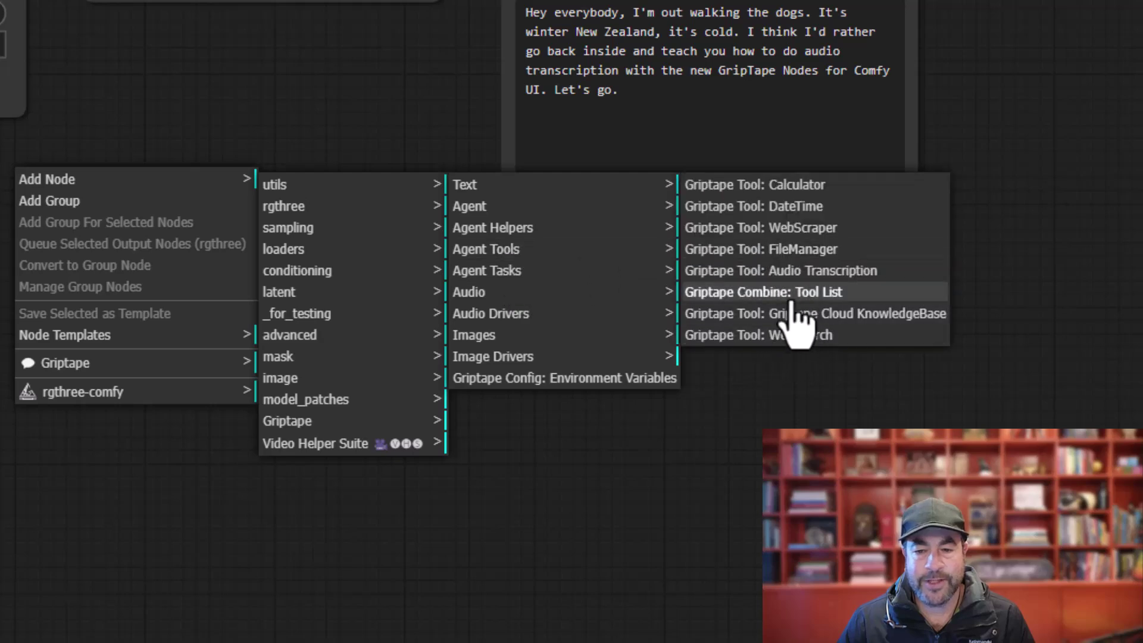
pyautogui.click(781, 270)
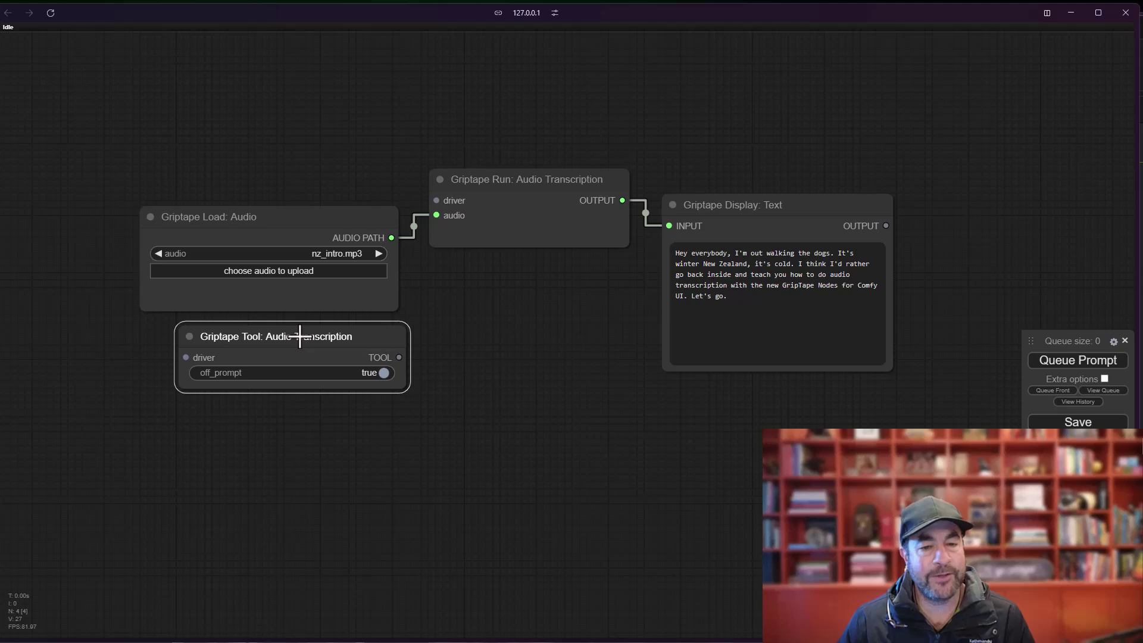
pyautogui.moveTo(299, 335); pyautogui.dragTo(282, 346)
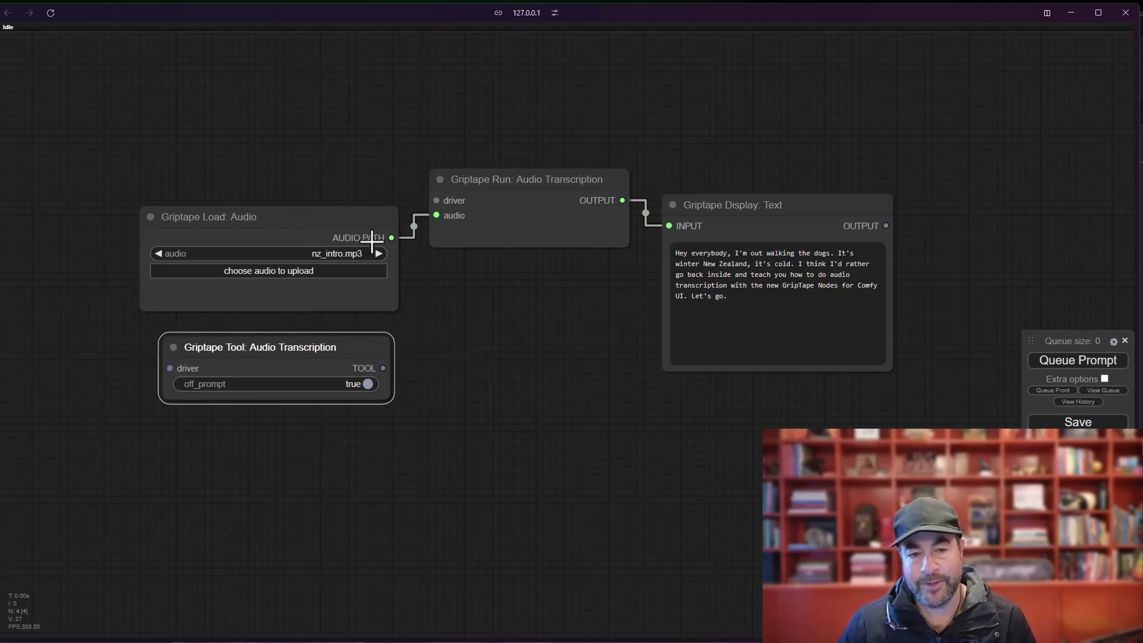
pyautogui.click(461, 321)
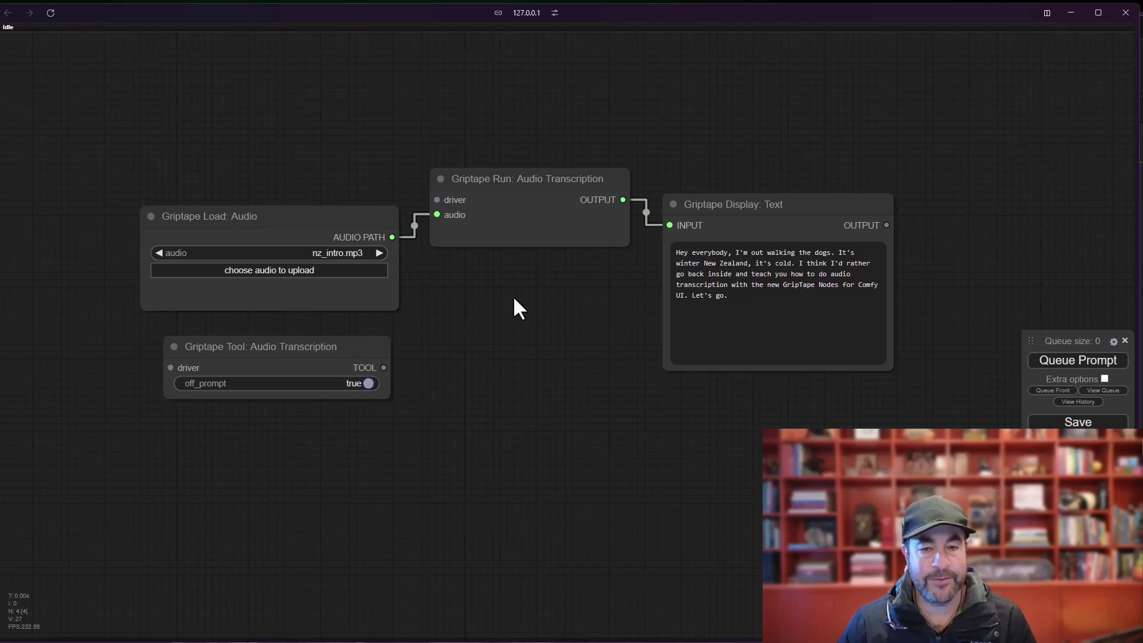
# Step: Move the loader, run transcription and text display nodes higher up
pyautogui.click(524, 191)
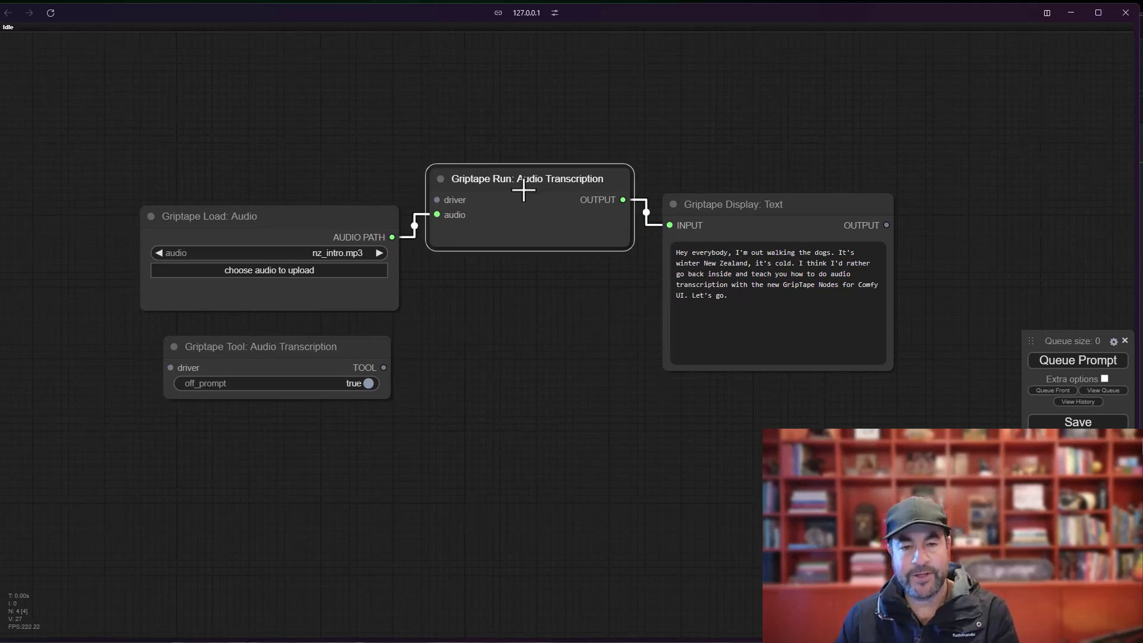
pyautogui.moveTo(192, 218)
pyautogui.mouseDown()
pyautogui.moveTo(192, 150)
pyautogui.moveTo(154, 149)
pyautogui.mouseUp()
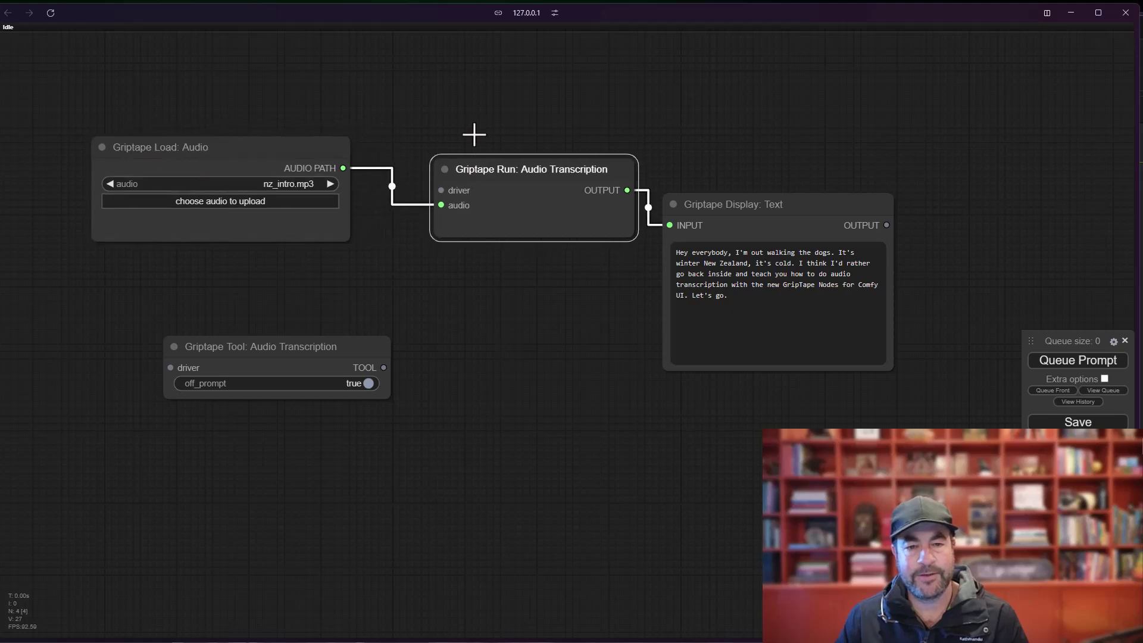
pyautogui.moveTo(501, 179); pyautogui.dragTo(496, 109)
pyautogui.moveTo(768, 204)
pyautogui.mouseDown()
pyautogui.moveTo(806, 137)
pyautogui.moveTo(801, 93)
pyautogui.mouseUp()
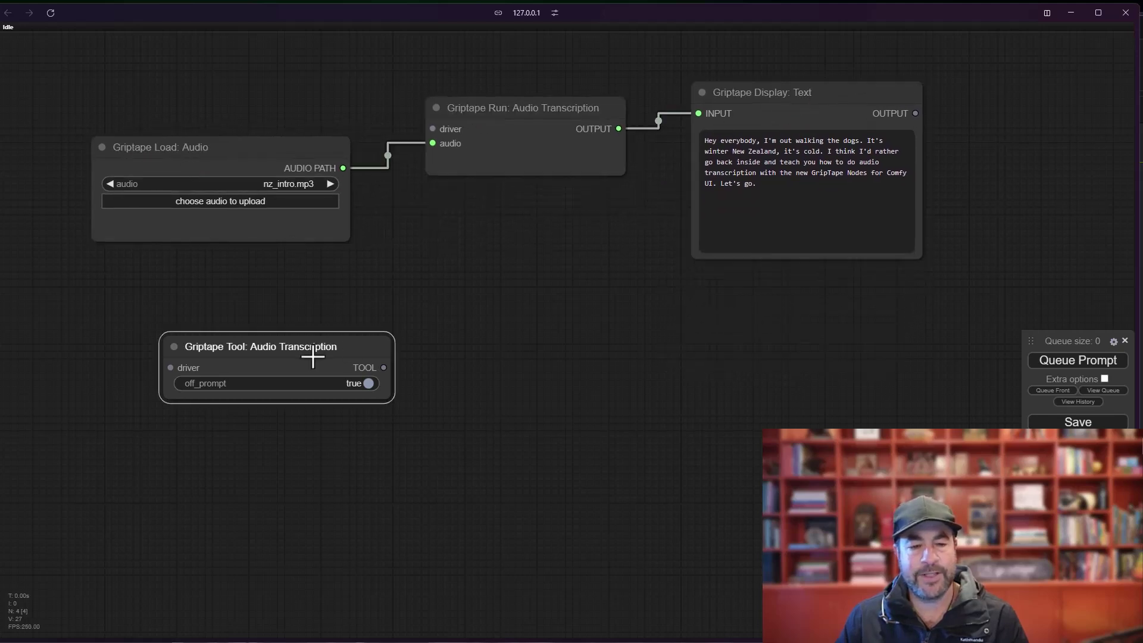
# Step: Add a Griptape Create: Agent node below the transcription nodes
pyautogui.moveTo(259, 346); pyautogui.dragTo(213, 364)
pyautogui.rightClick(441, 349)
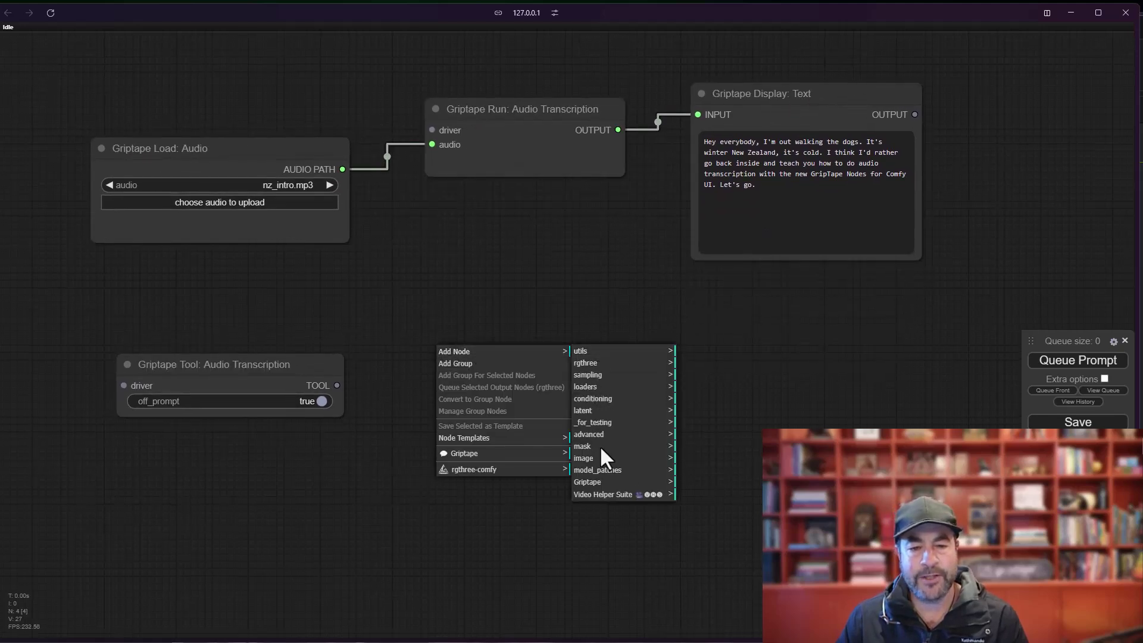
pyautogui.moveTo(588, 481)
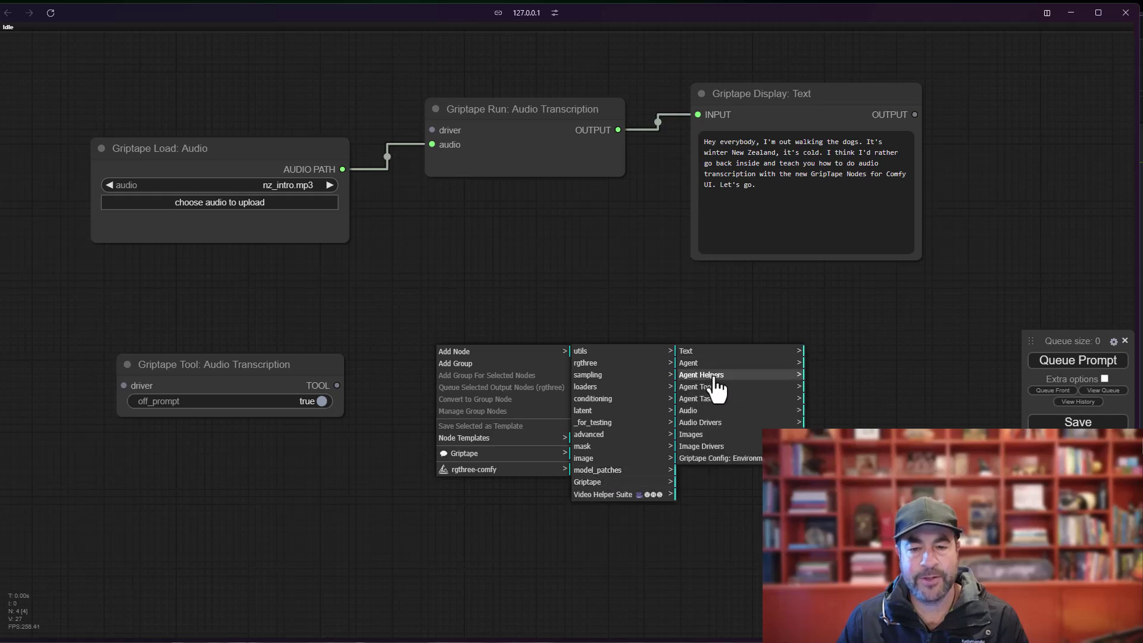
pyautogui.moveTo(687, 363)
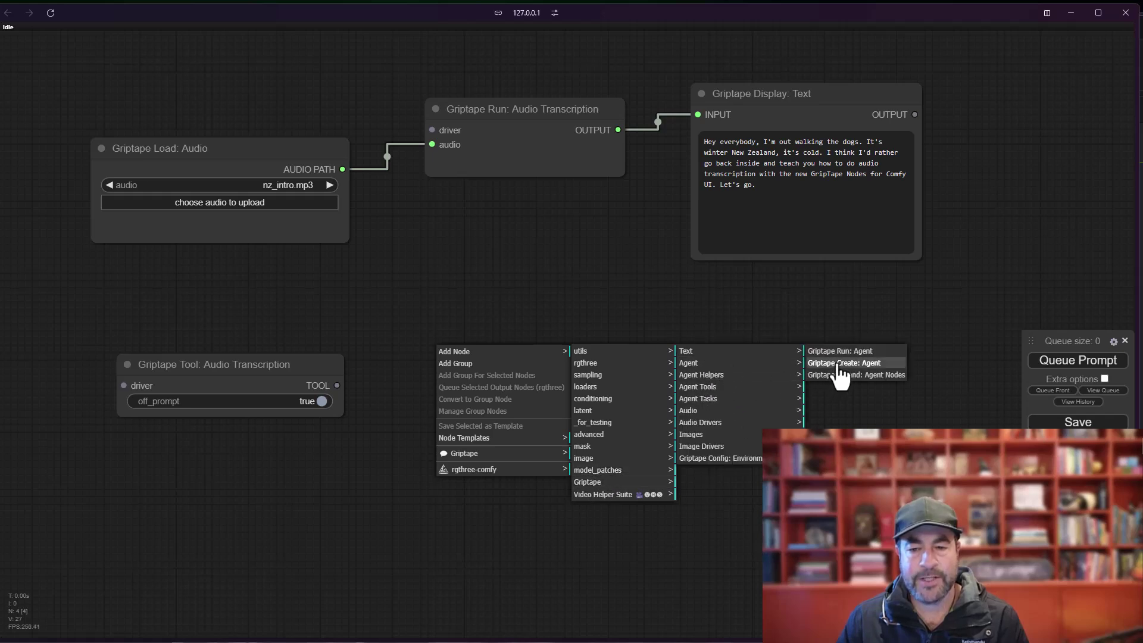
pyautogui.click(843, 362)
pyautogui.moveTo(545, 332); pyautogui.dragTo(473, 317)
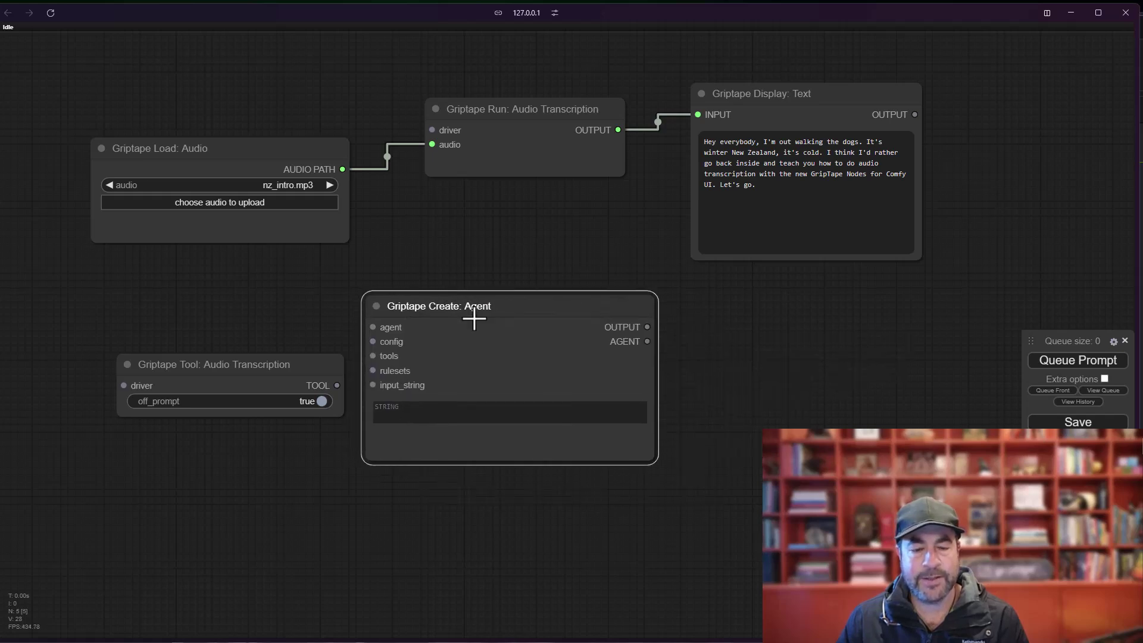
# Step: Wire the tool and audio path into the agent, turn off off_prompt, and edit its prompt
pyautogui.moveTo(337, 385); pyautogui.dragTo(396, 365)
pyautogui.click(323, 400)
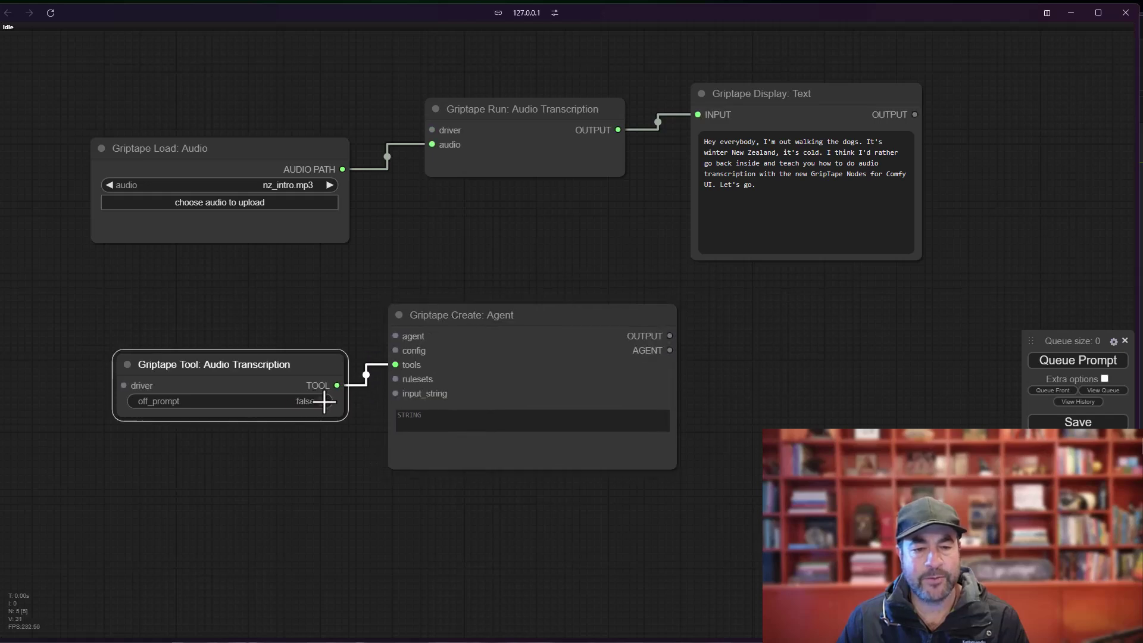
pyautogui.moveTo(310, 364); pyautogui.dragTo(301, 369)
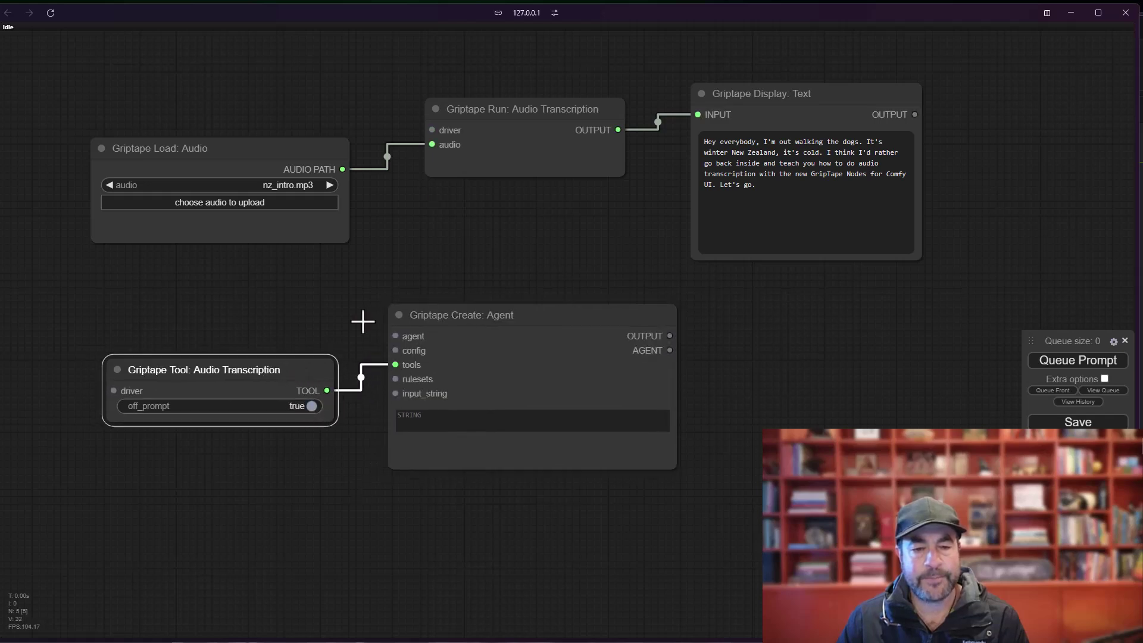
pyautogui.moveTo(268, 148); pyautogui.dragTo(239, 178)
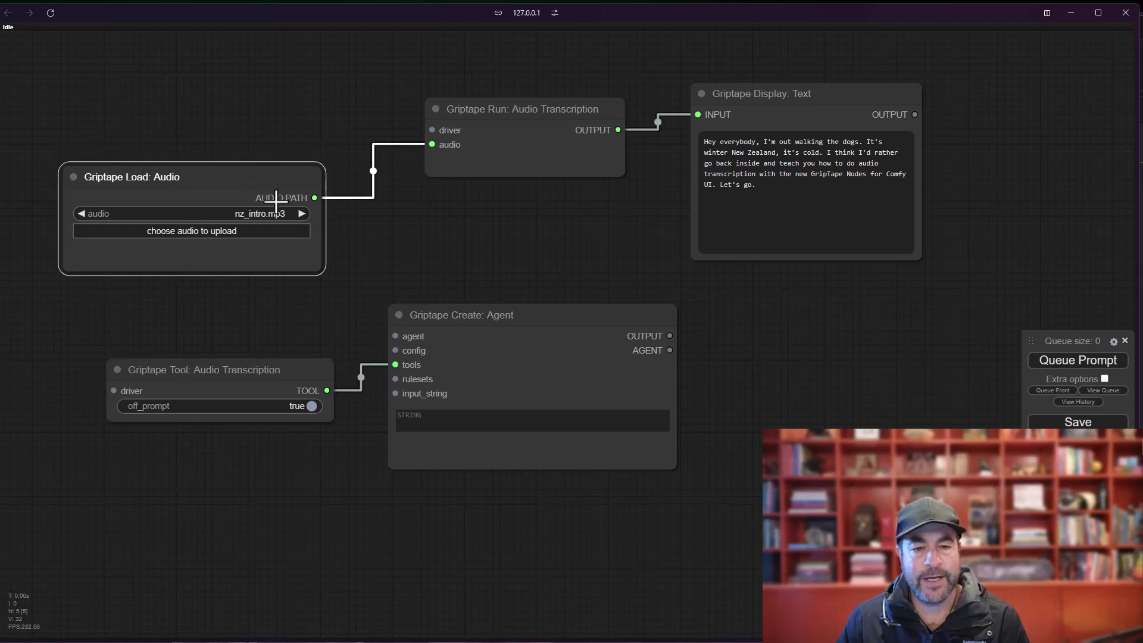
pyautogui.moveTo(315, 200); pyautogui.dragTo(396, 392)
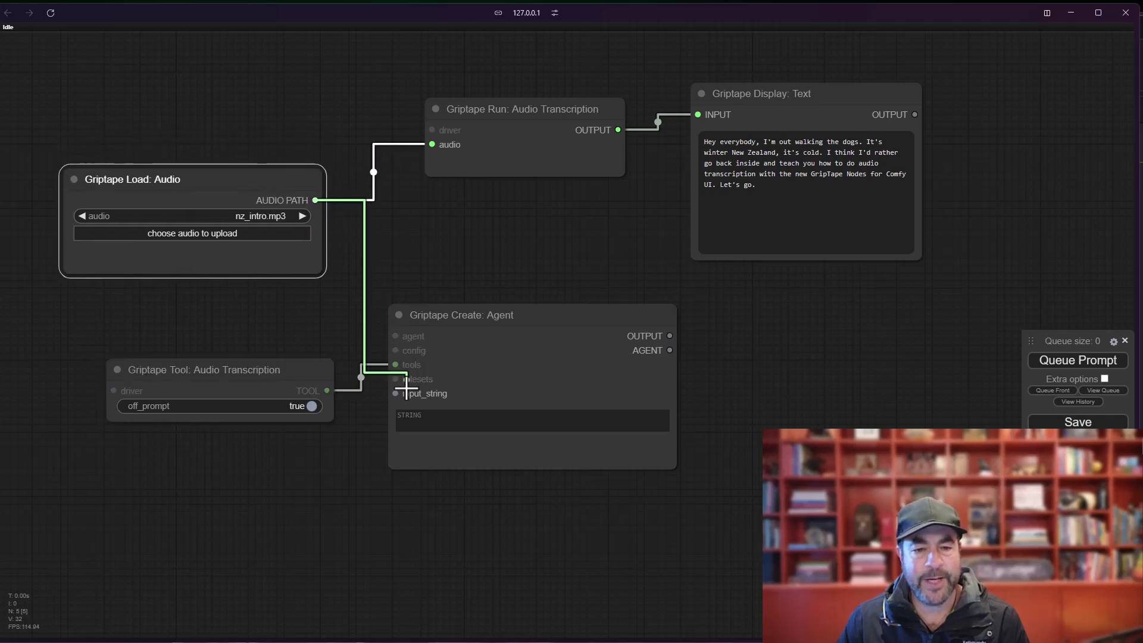
pyautogui.click(456, 426)
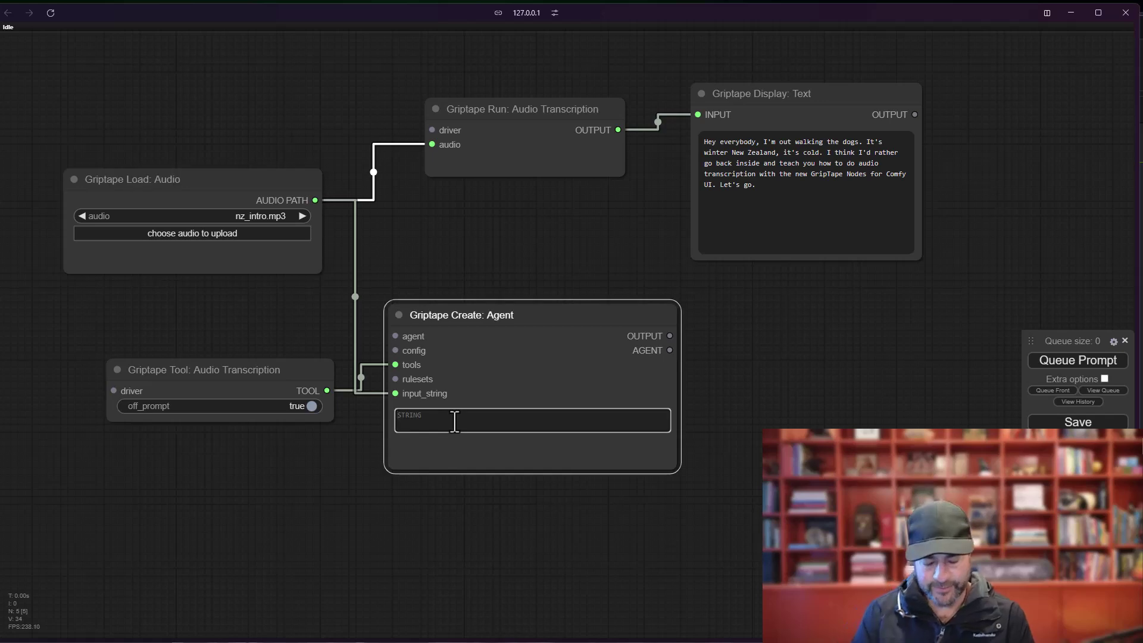
pyautogui.write('Hey, what does this audio say?')
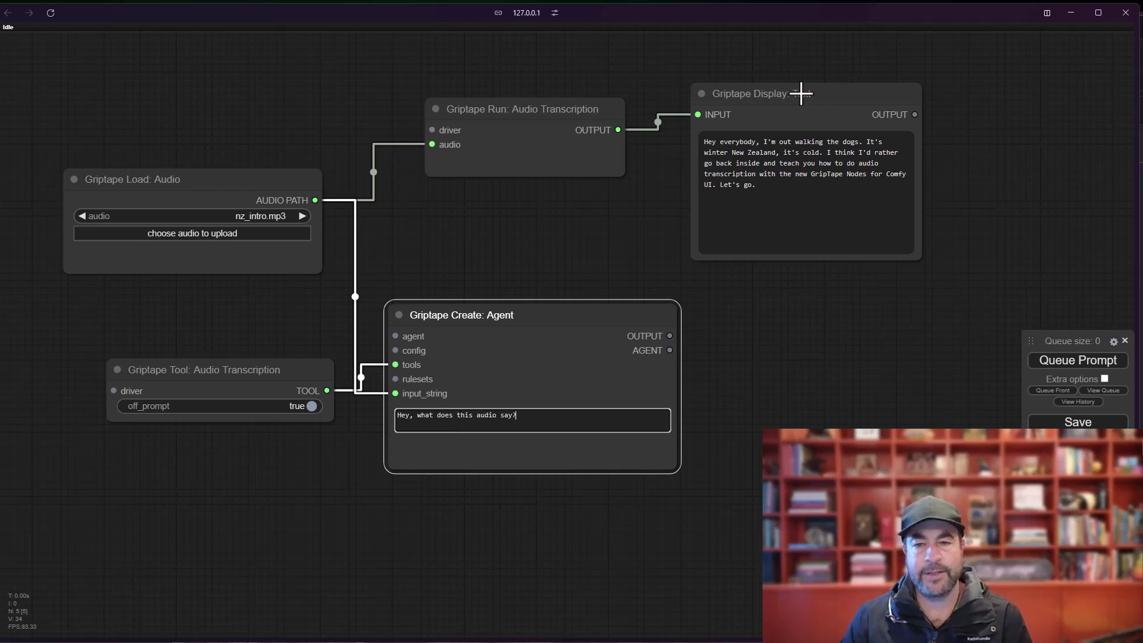
# Step: Paste a second text display wired to the agent output and queue the graph
pyautogui.click(799, 92)
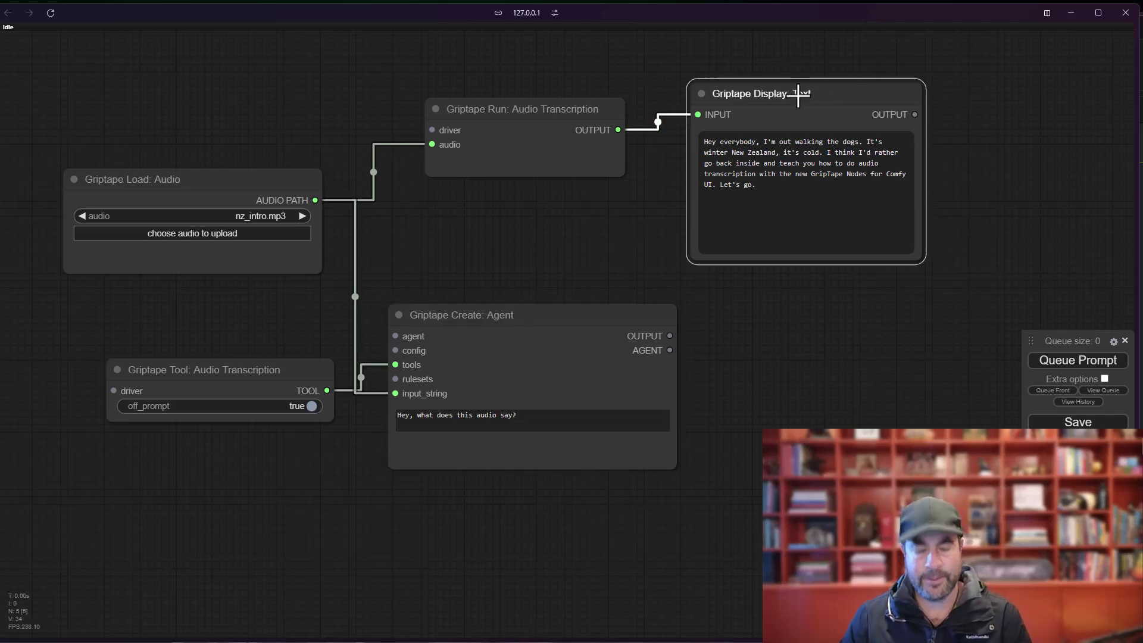
pyautogui.hotkey('ctrl', 'v')
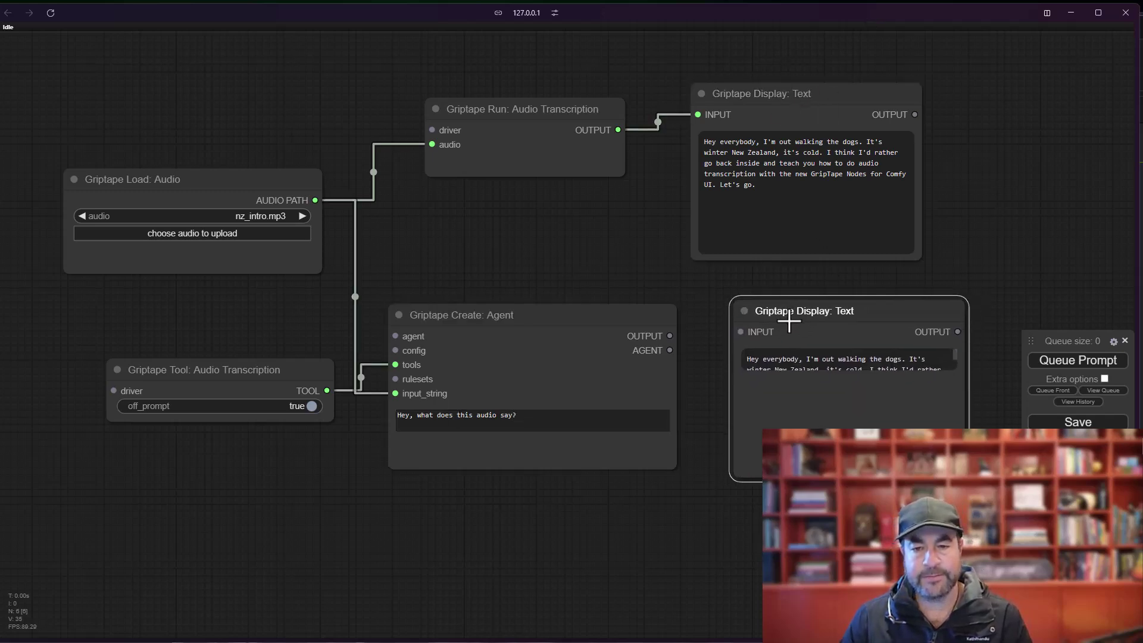
pyautogui.moveTo(812, 310)
pyautogui.mouseDown()
pyautogui.moveTo(777, 321)
pyautogui.moveTo(779, 313)
pyautogui.mouseUp()
pyautogui.click(727, 341)
pyautogui.click(1078, 360)
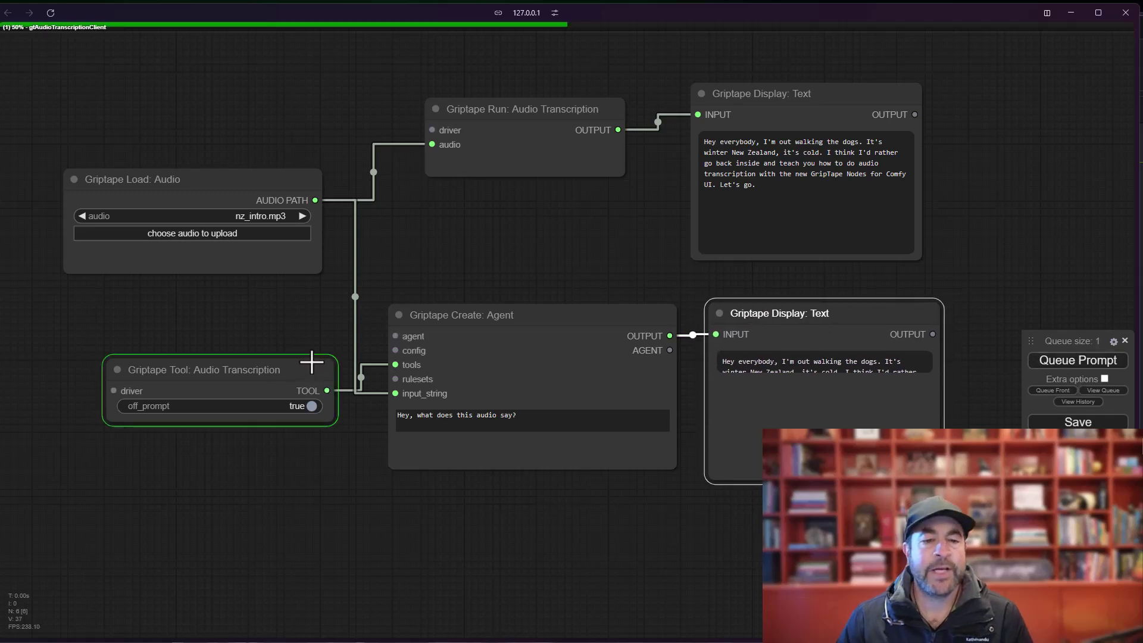
# Step: Reposition the tool node, enlarge the agent's prompt box, and shift the answer display
pyautogui.moveTo(309, 370); pyautogui.dragTo(276, 353)
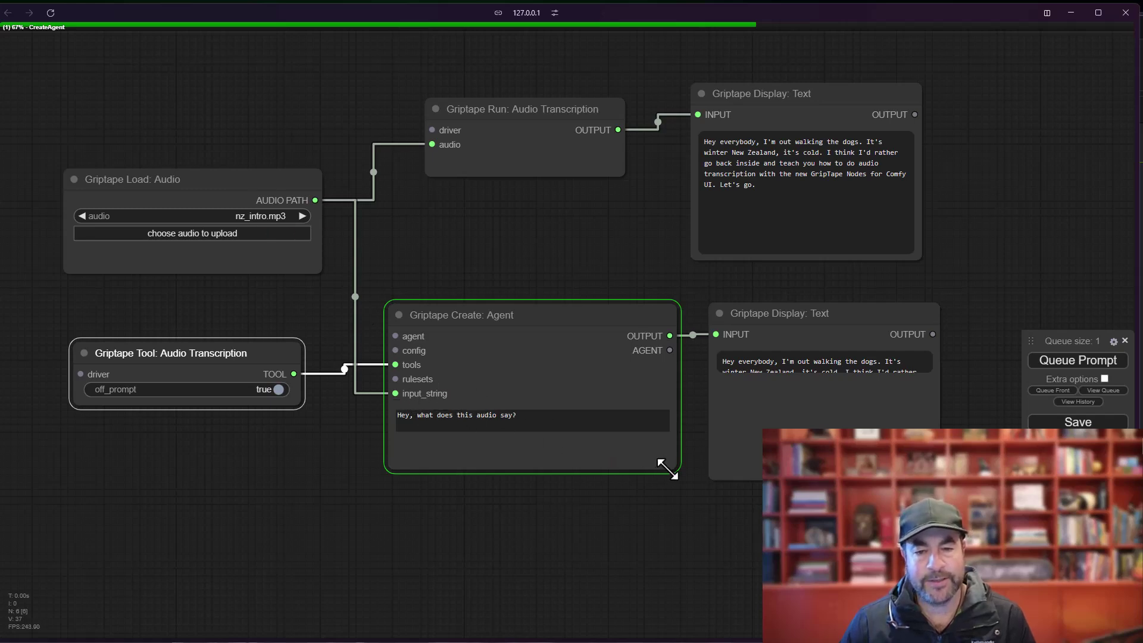
pyautogui.moveTo(676, 471); pyautogui.dragTo(667, 466)
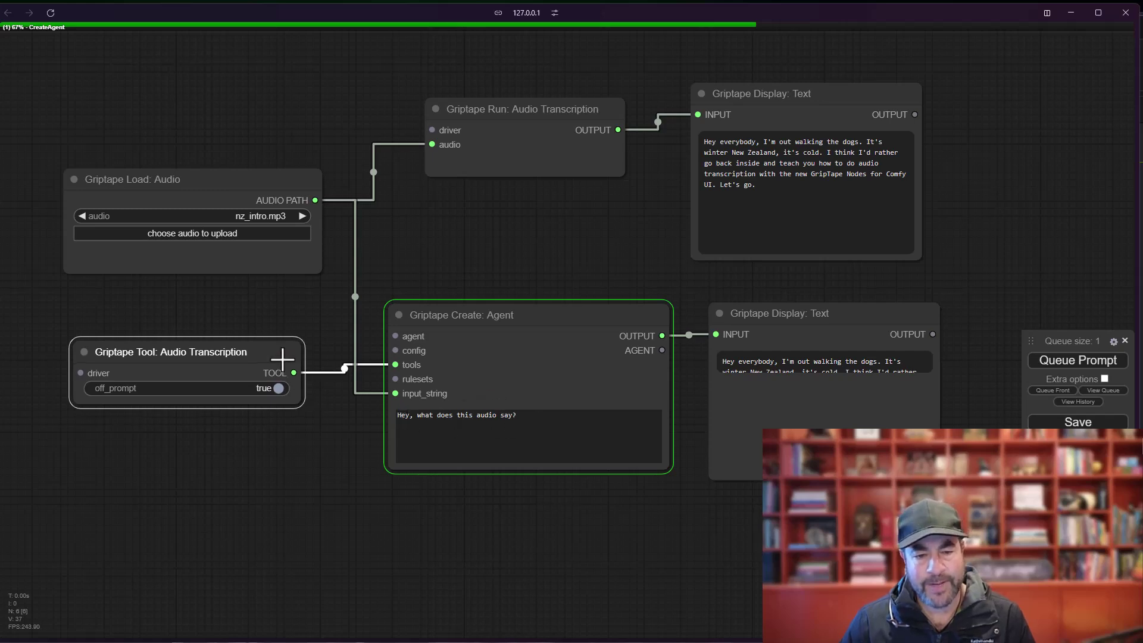
pyautogui.moveTo(826, 341); pyautogui.dragTo(802, 339)
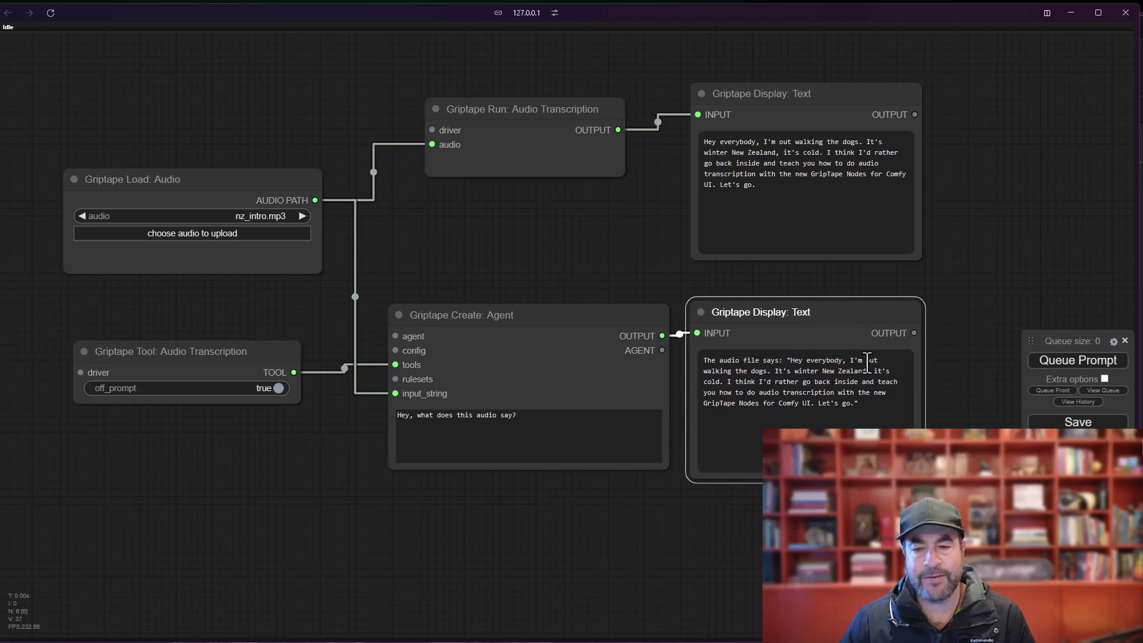
# Step: Move and enlarge the run transcription node and nudge the top text display
pyautogui.moveTo(863, 407); pyautogui.dragTo(692, 360)
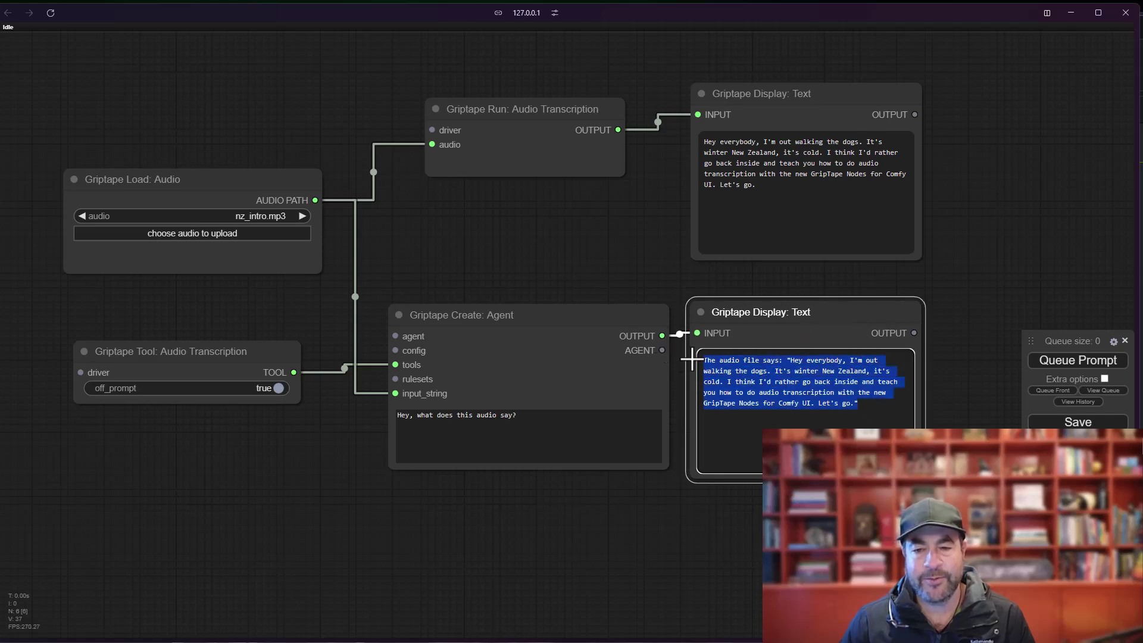
pyautogui.click(641, 556)
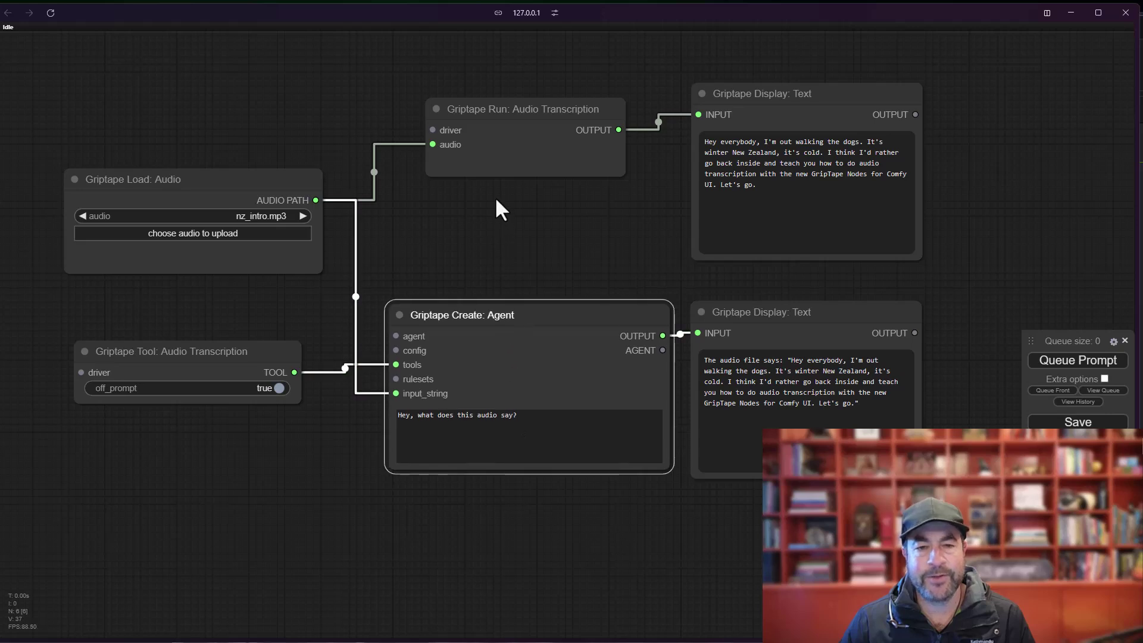
pyautogui.moveTo(501, 134); pyautogui.dragTo(480, 154)
pyautogui.moveTo(719, 96); pyautogui.dragTo(722, 94)
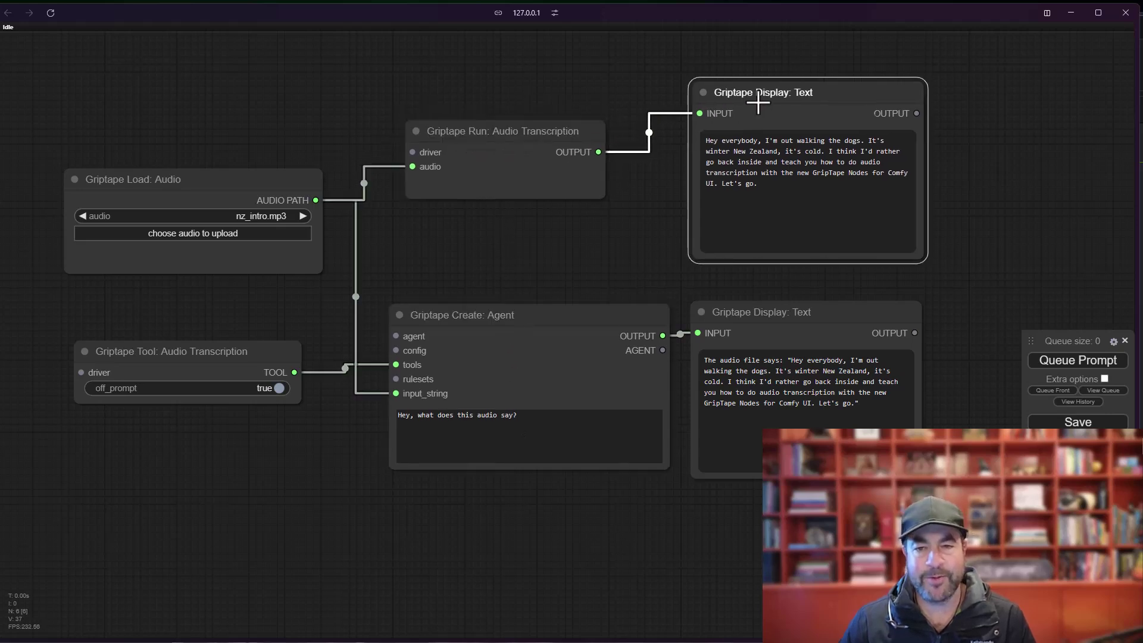
pyautogui.moveTo(606, 189); pyautogui.dragTo(609, 193)
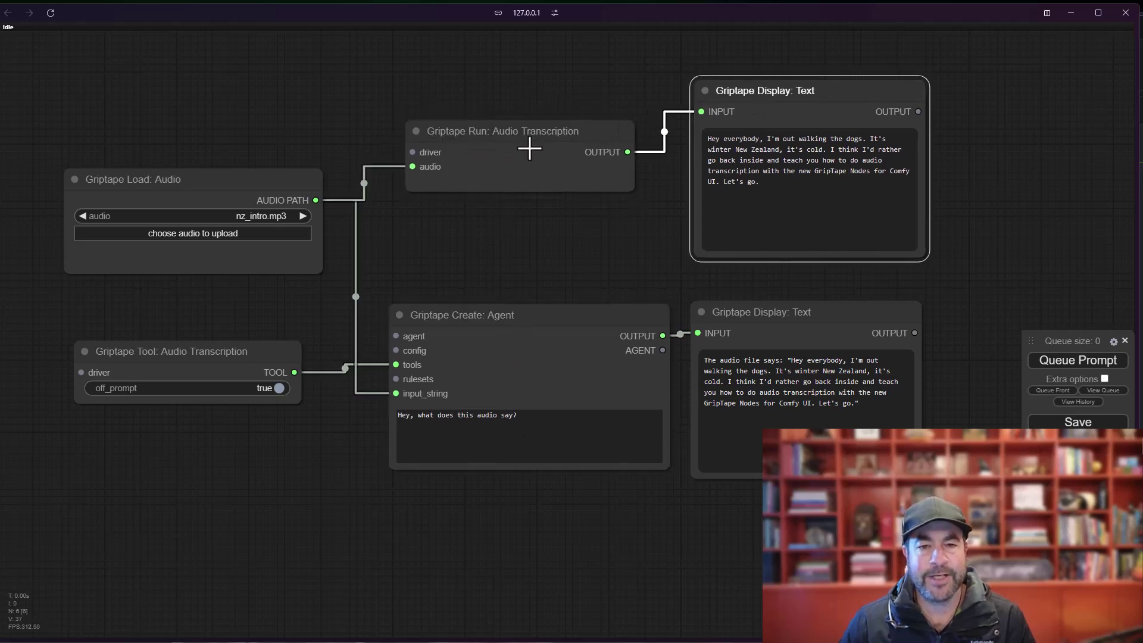
pyautogui.click(529, 150)
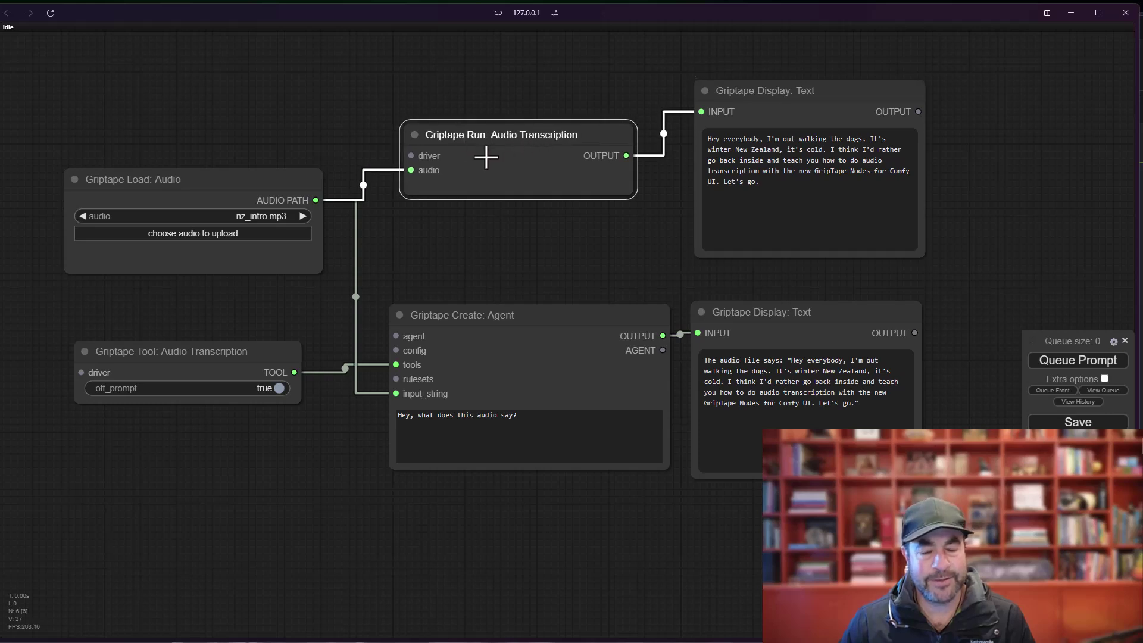
# Step: Nudge the transcription tool, agent node and agent answer display into alignment
pyautogui.click(511, 346)
pyautogui.moveTo(242, 353); pyautogui.dragTo(252, 358)
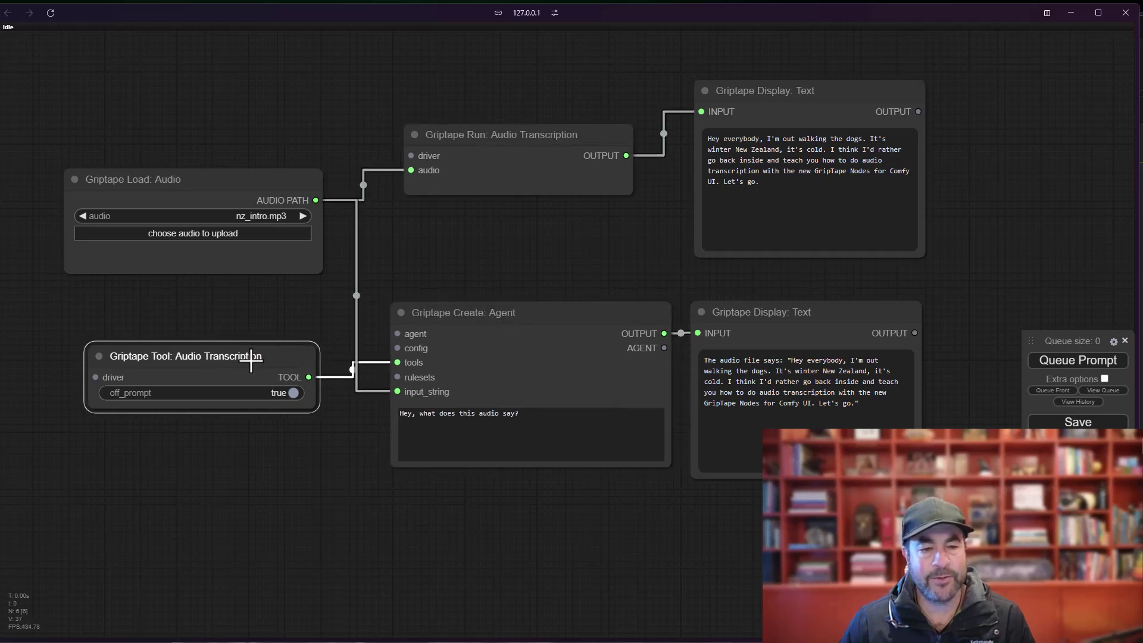
pyautogui.moveTo(448, 333); pyautogui.dragTo(440, 331)
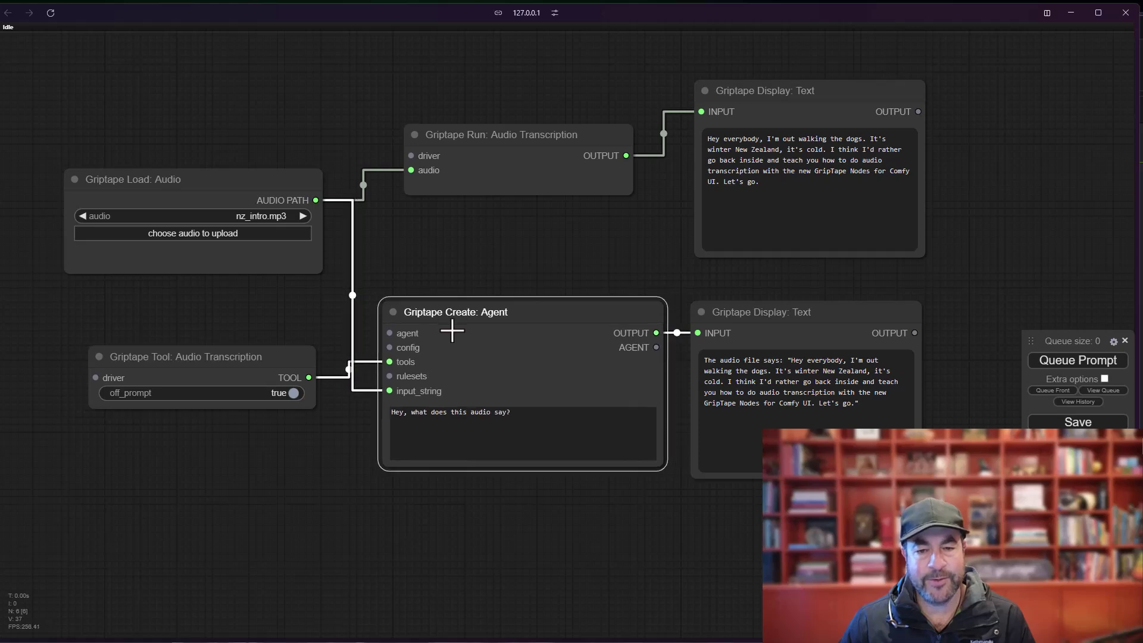
pyautogui.moveTo(706, 332); pyautogui.dragTo(719, 330)
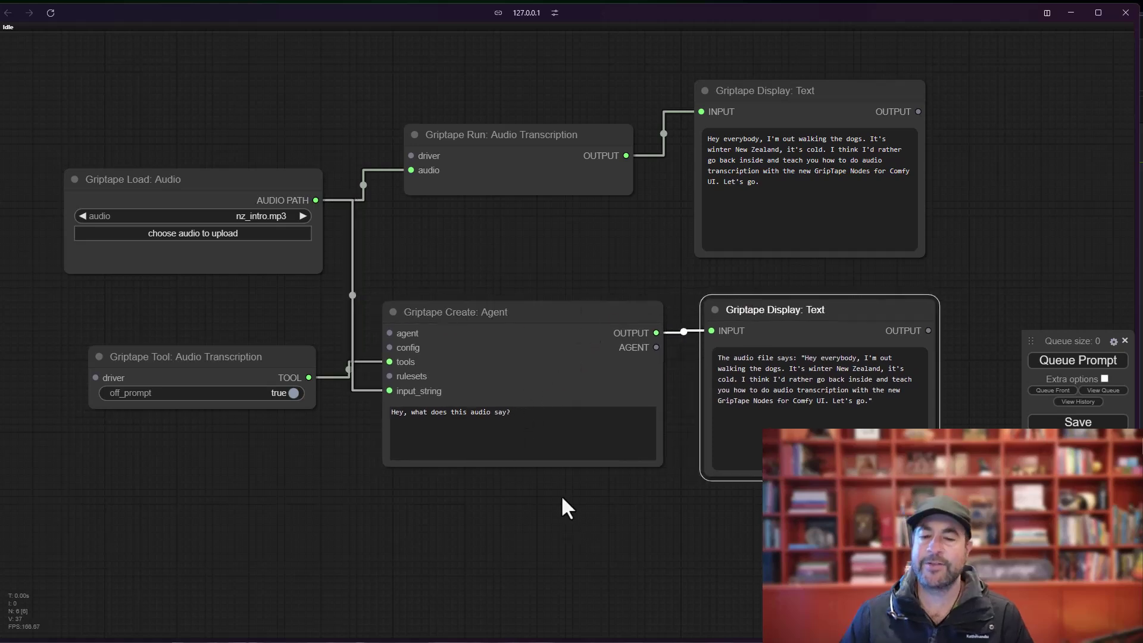